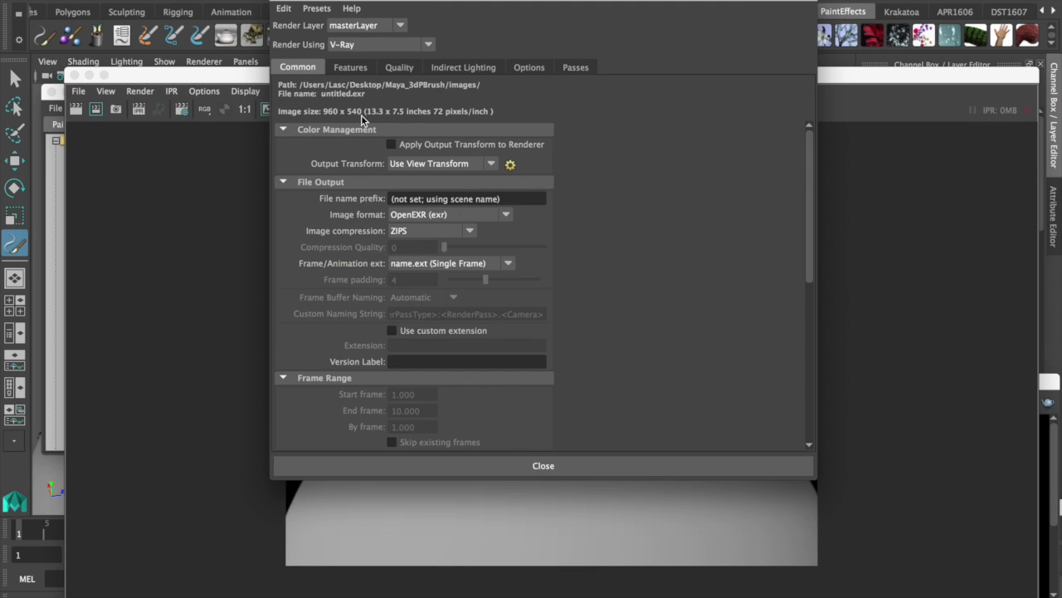
Review the V-Ray render settings, including global illumination, overrides and the resolution presets, and close them
left_click(343, 67)
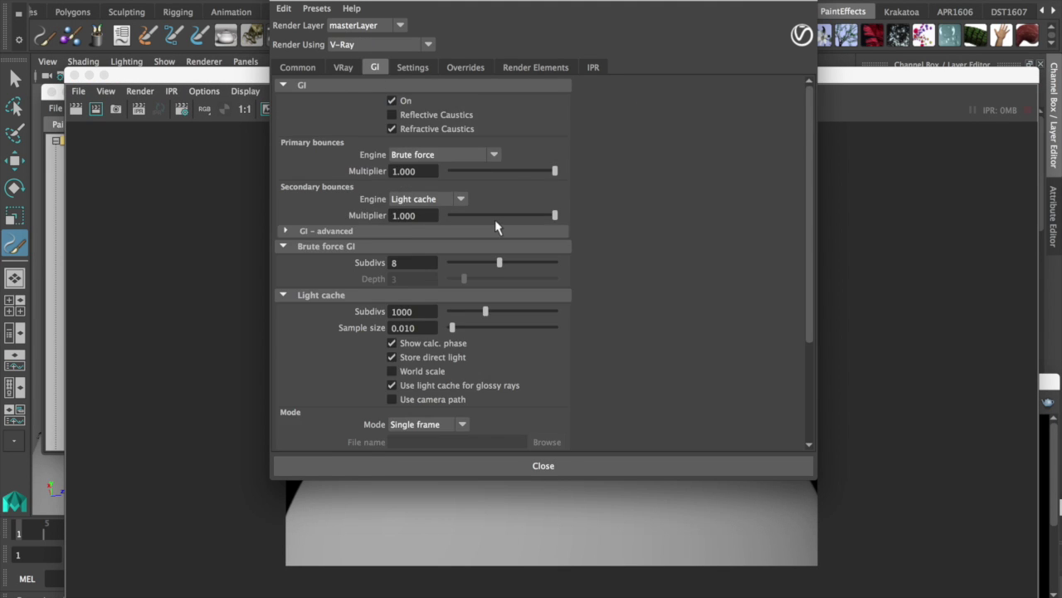
scroll(498, 228, "down", 5)
left_click(412, 68)
left_click(466, 67)
left_click(297, 67)
scroll(418, 225, "down", 5)
left_click(441, 205)
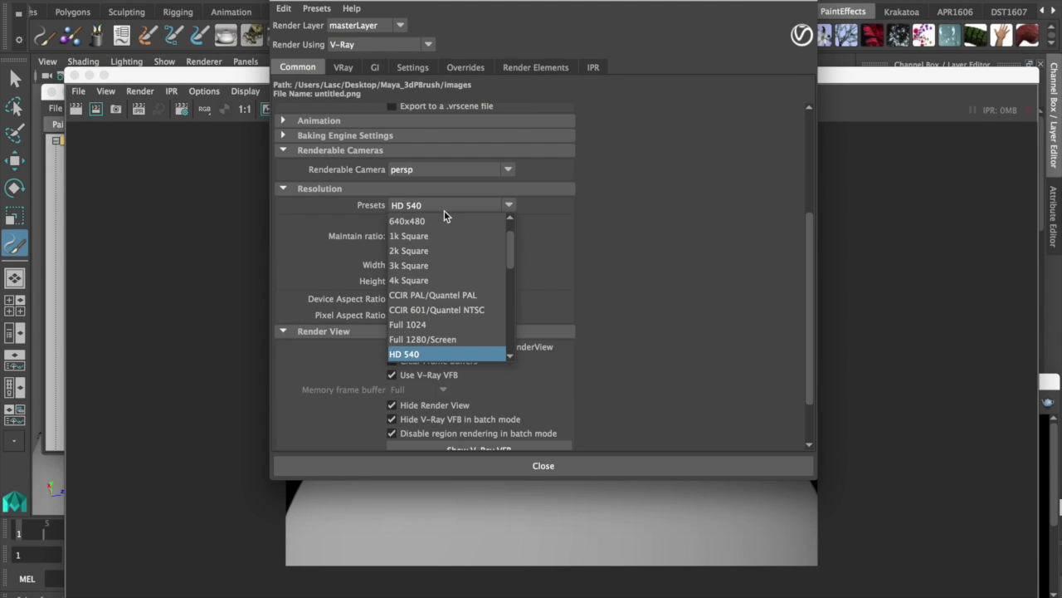
scroll(428, 343, "down", 2)
left_click(543, 464)
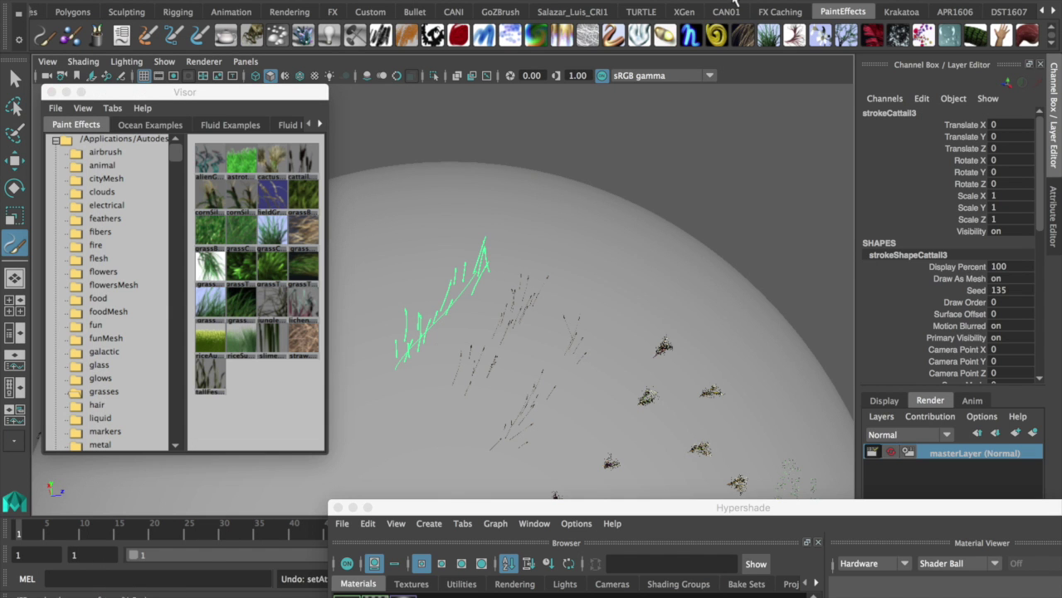
Load every plug-in listed under the Maya.app/Contents/MacOS/plug-ins folder in the Plug-in Manager
left_click(540, 1)
left_click(161, 2)
mouse_move(174, 36)
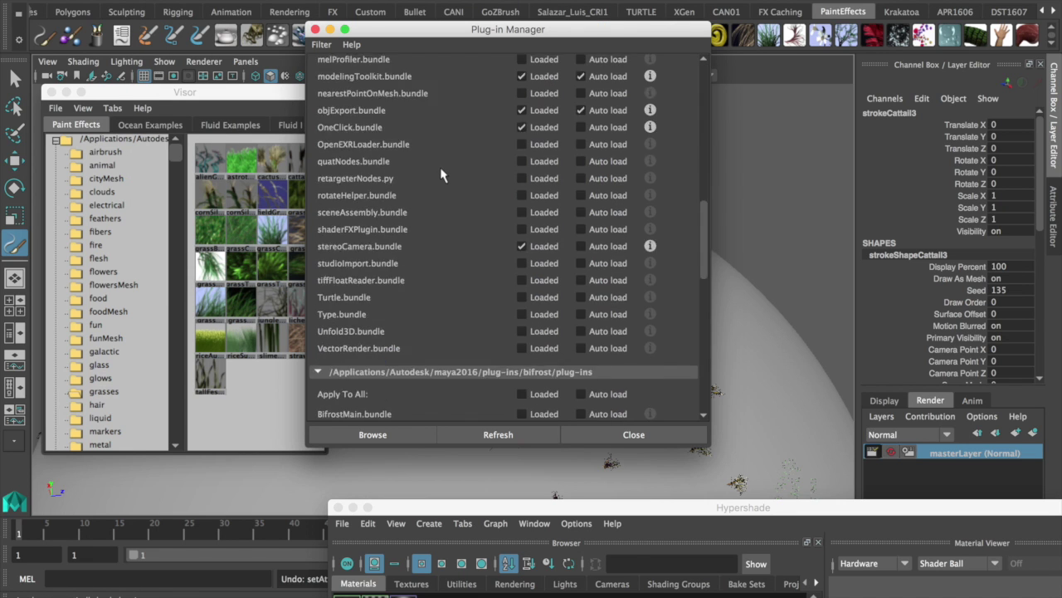
scroll(562, 283, "down", 10)
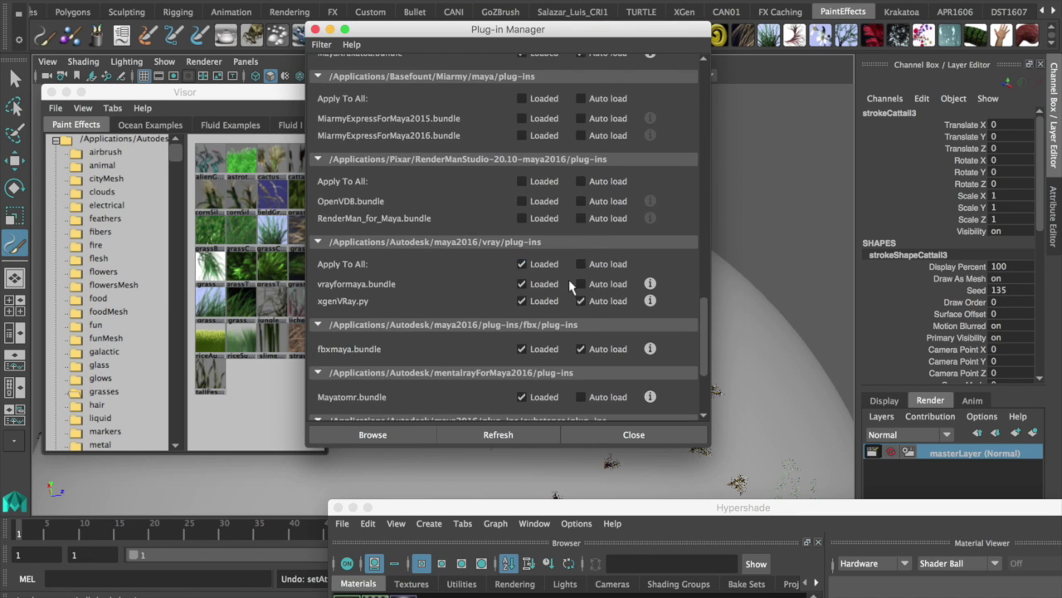
scroll(523, 130, "up", 15)
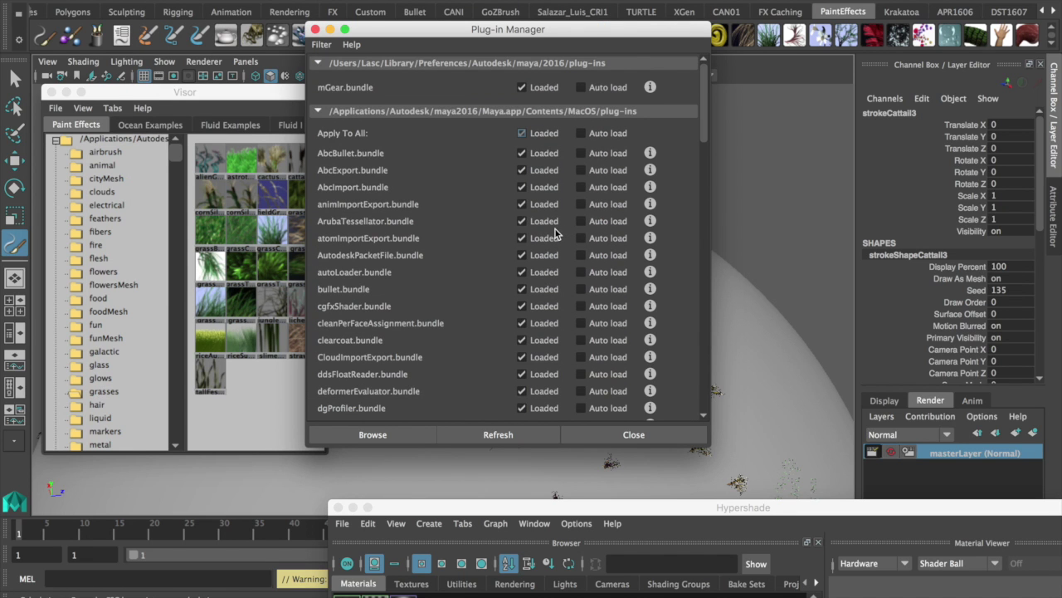
scroll(556, 234, "down", 20)
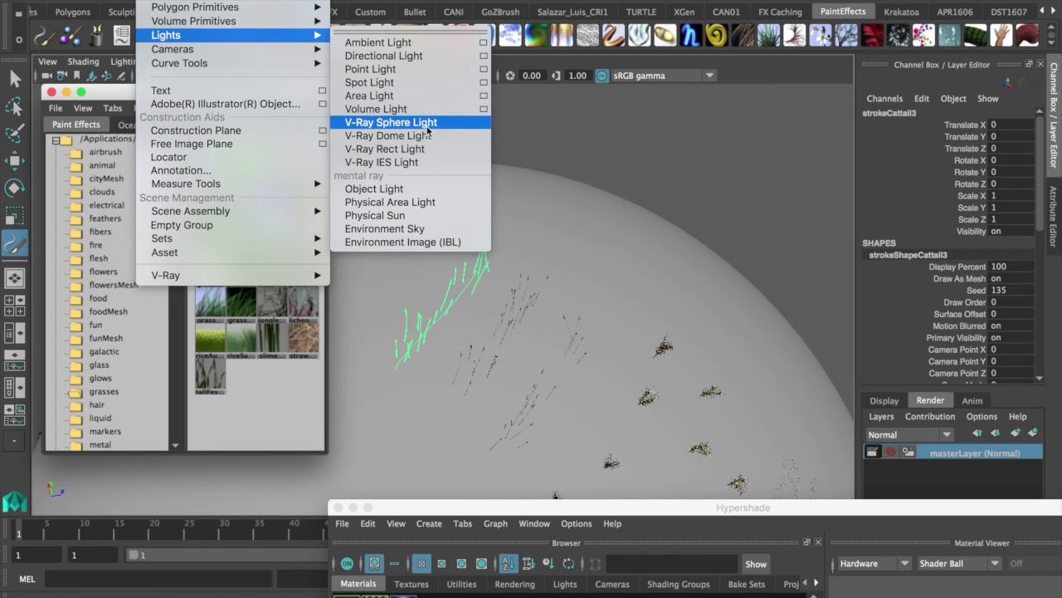
Create a V-Ray sphere light and scale it up uniformly to about 314
left_click(428, 127)
key("r")
scroll(449, 373, "down", 5)
left_click_drag(455, 405, 448, 386)
Save the scene as a new Maya Binary file named brush_Planet_003.mb
left_click(58, 1)
left_click(94, 28)
type("Planet_003.mb")
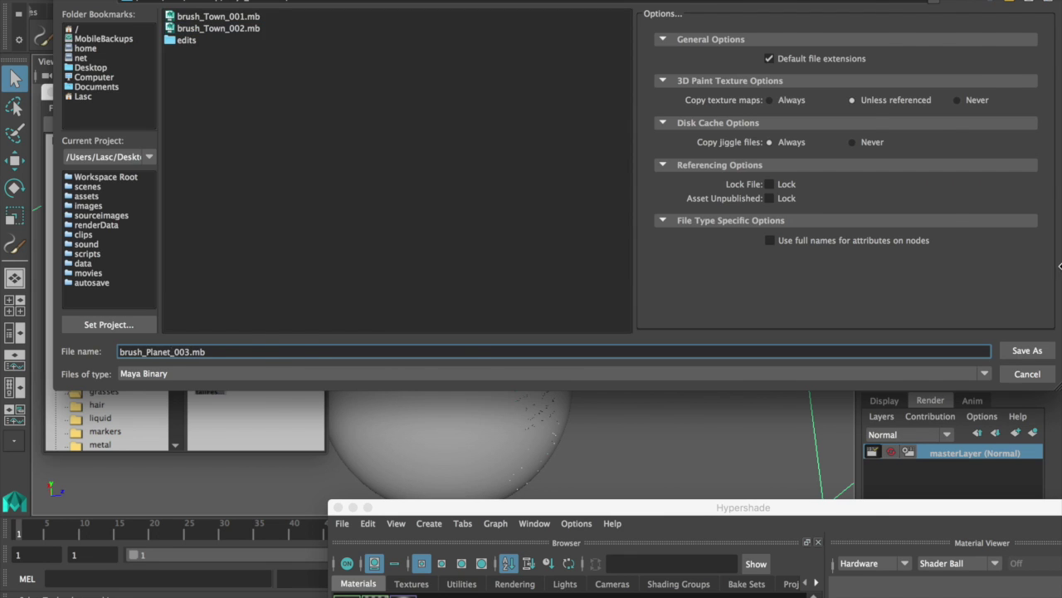
key("Return")
Change the perspective viewport's renderer and delete the oversized V-Ray sphere light
left_click(203, 62)
left_click(241, 130)
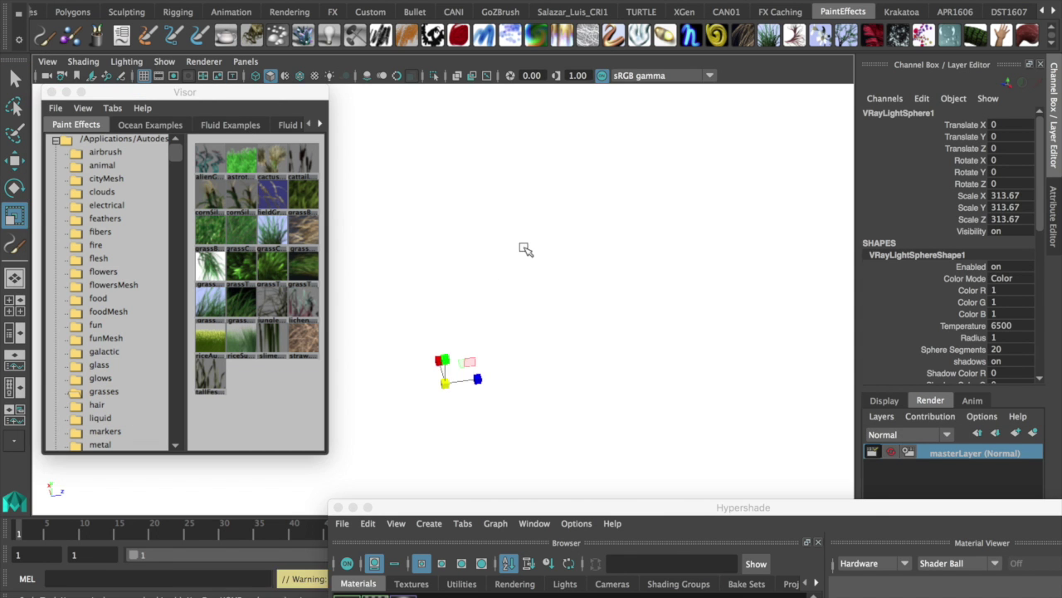
key("Delete")
Create a new V-Ray sphere light, raise it above the planet to about 109.67 in Y, and keyframe it at frame 1
left_click(143, 1)
left_click(428, 124)
key("w")
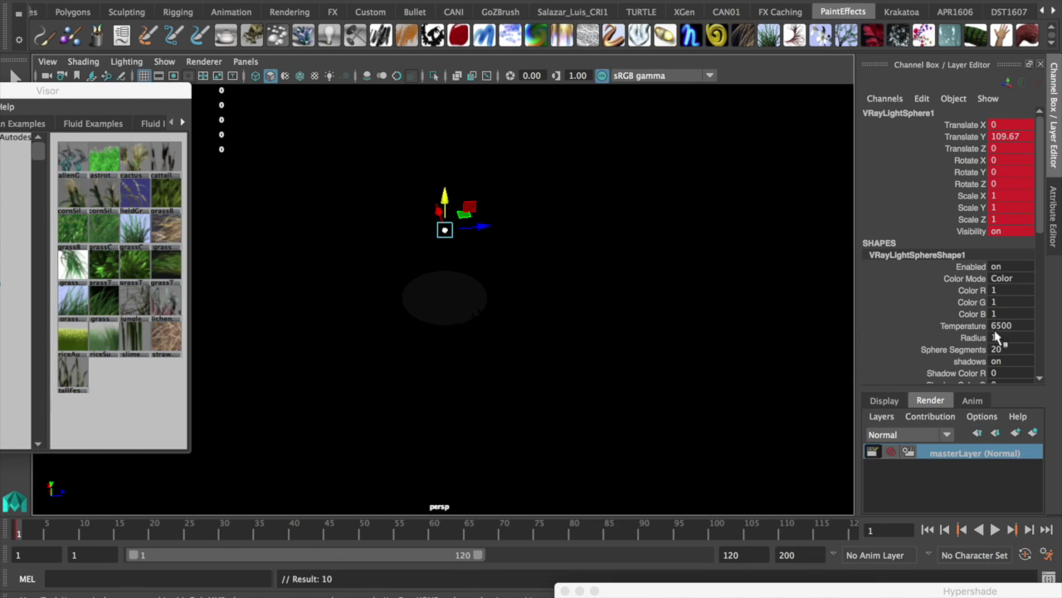
Keyframe the sphere light's radius at frame 1, raise it to 2 on a further frame, and key it again
left_click(972, 337)
right_click(973, 337)
left_click(947, 8)
key("alt+v")
middle_click_drag(1049, 347, 1021, 344)
right_click(1022, 344)
left_click(986, 5)
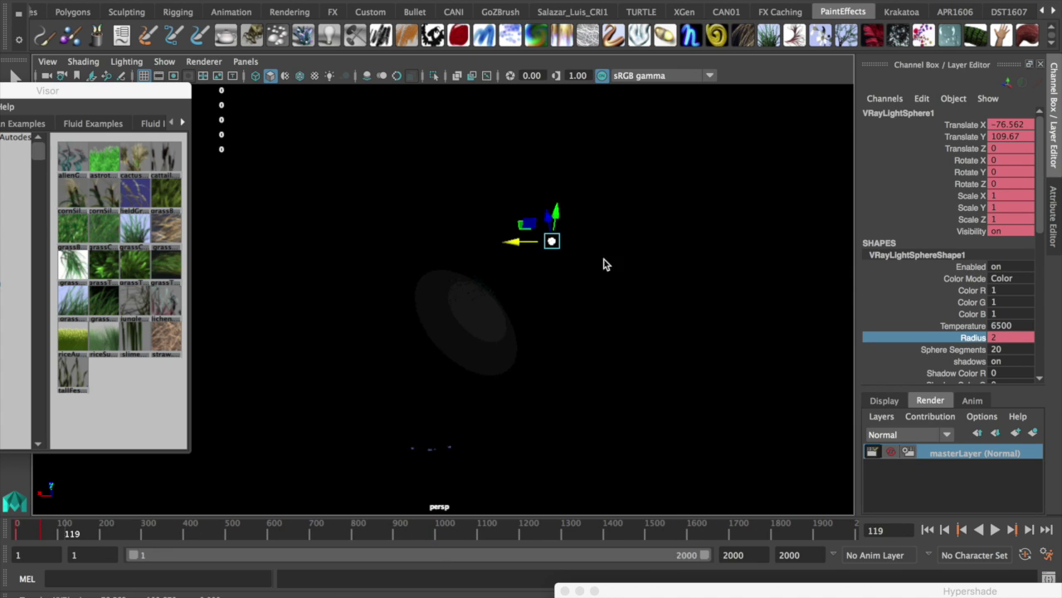
Keyframe the sphere light's radius at 2.5 on frame 119 and at 20 on frame 212
right_click(998, 350)
left_click(975, 4)
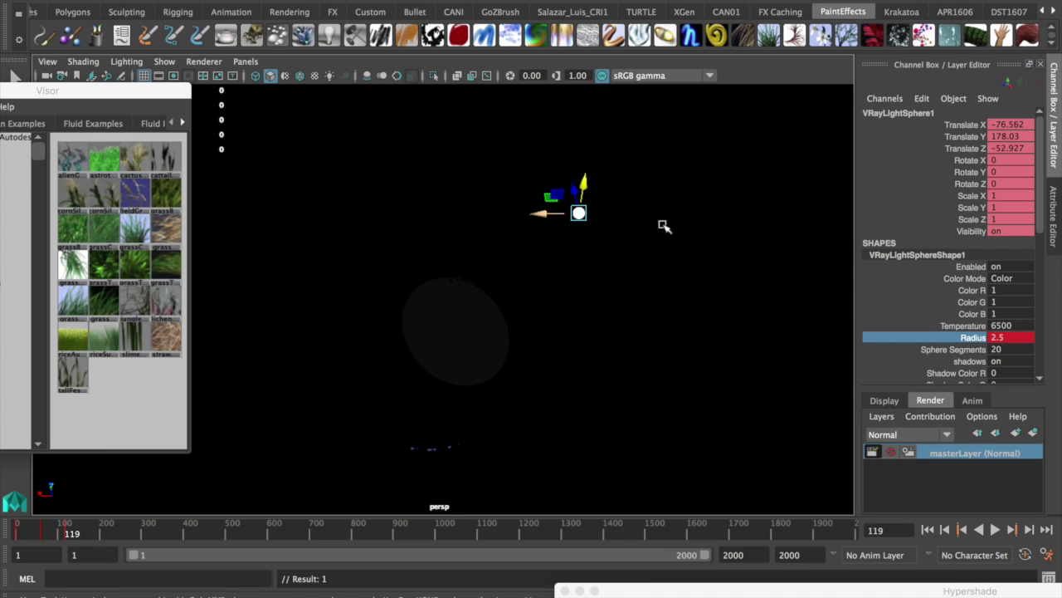
type("7")
key("Return")
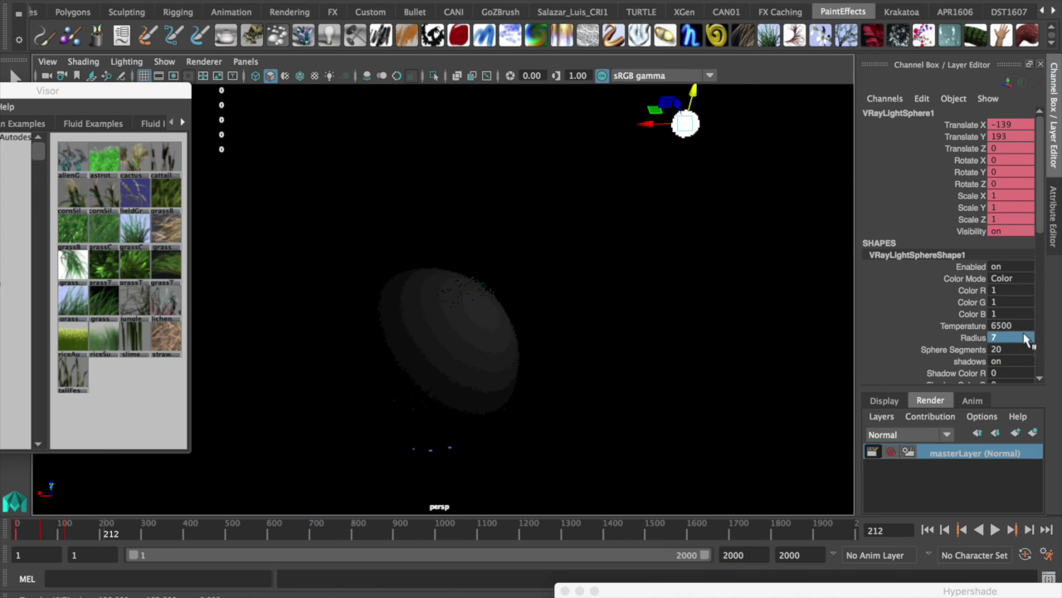
type("20")
key("Return")
right_click(973, 337)
left_click(975, 4)
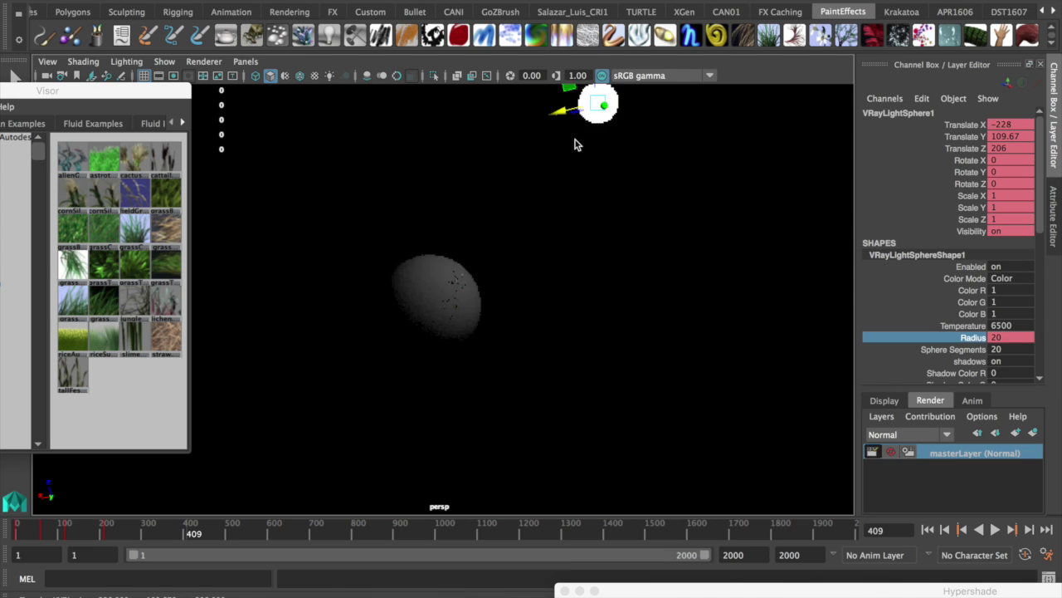
Try larger light radii such as 100, settle on 50, and keyframe it at frame 409
type("100")
key("Return")
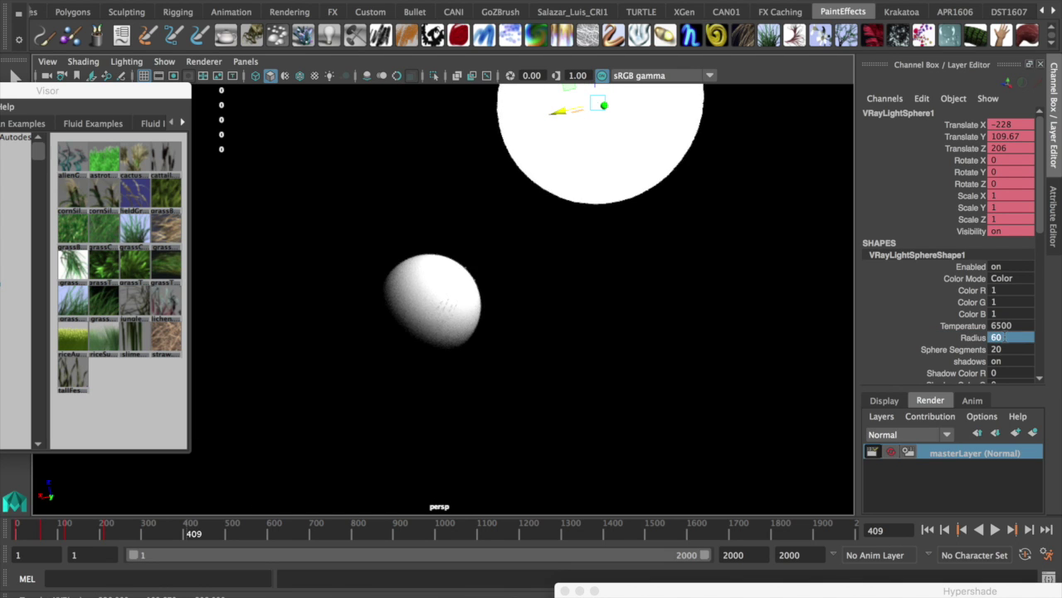
type("50")
key("Return")
left_click(973, 337)
key("s")
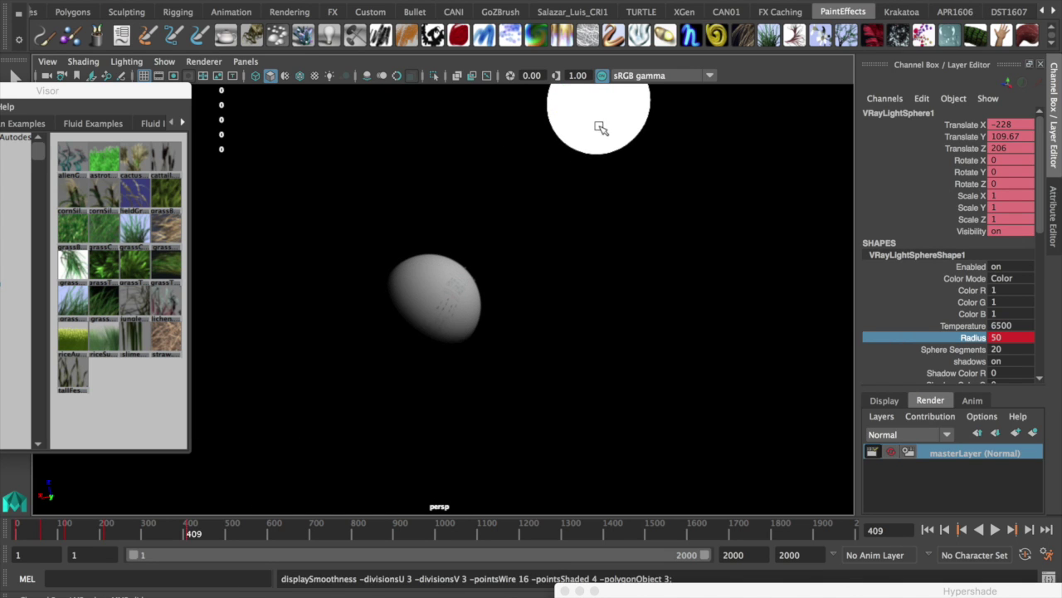
Go to frame 601, check the light's position against the planet, and play back the animation
left_click(278, 531)
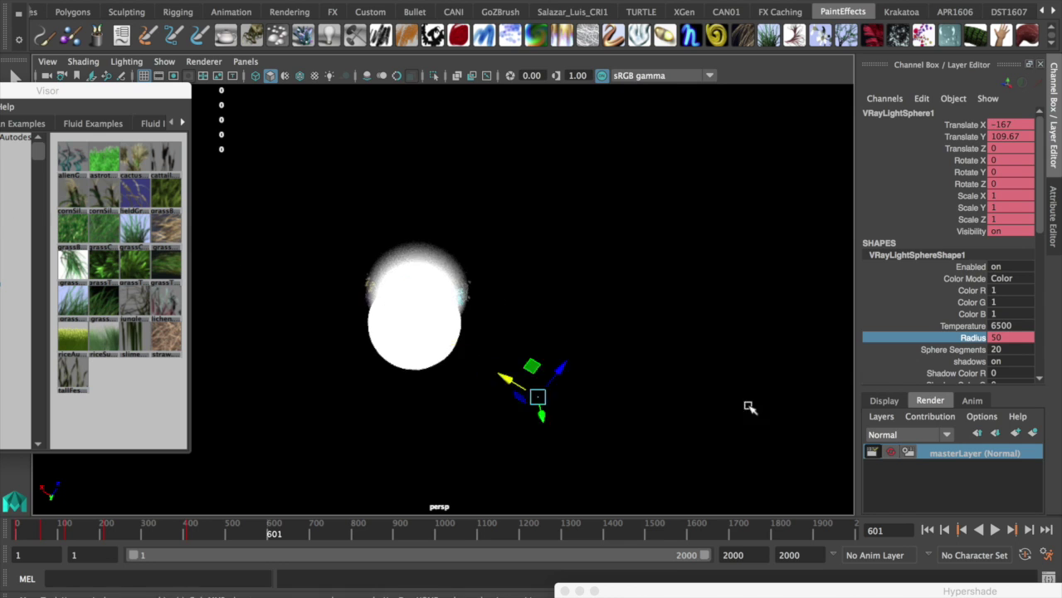
left_click_drag(538, 396, 569, 357)
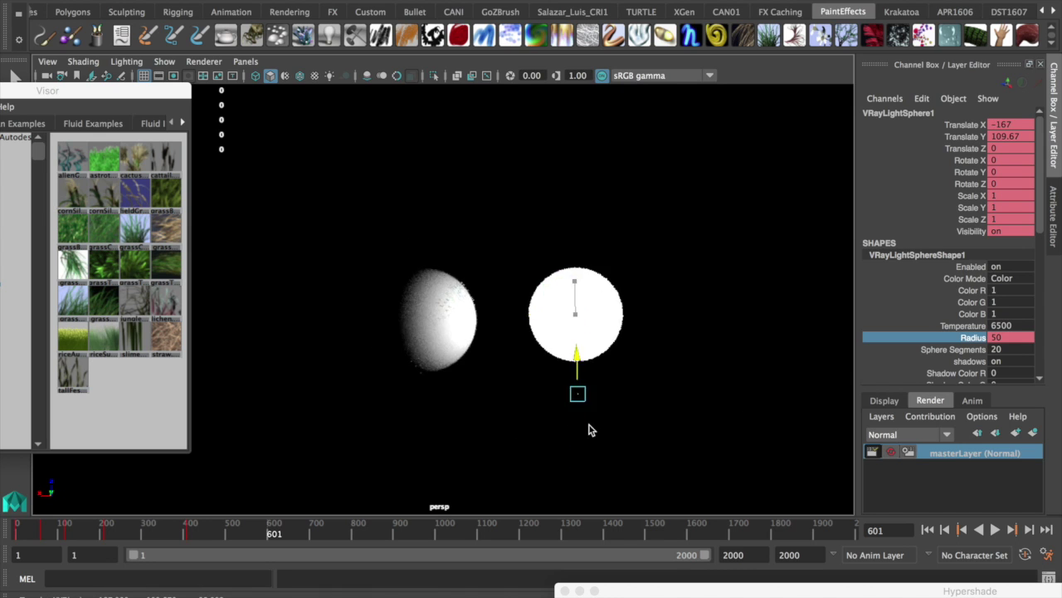
left_click(996, 529)
left_click(994, 530)
Adjust the Time Slider preferences, end the playback range at frame 400, and play back the light animation
left_click(344, 0)
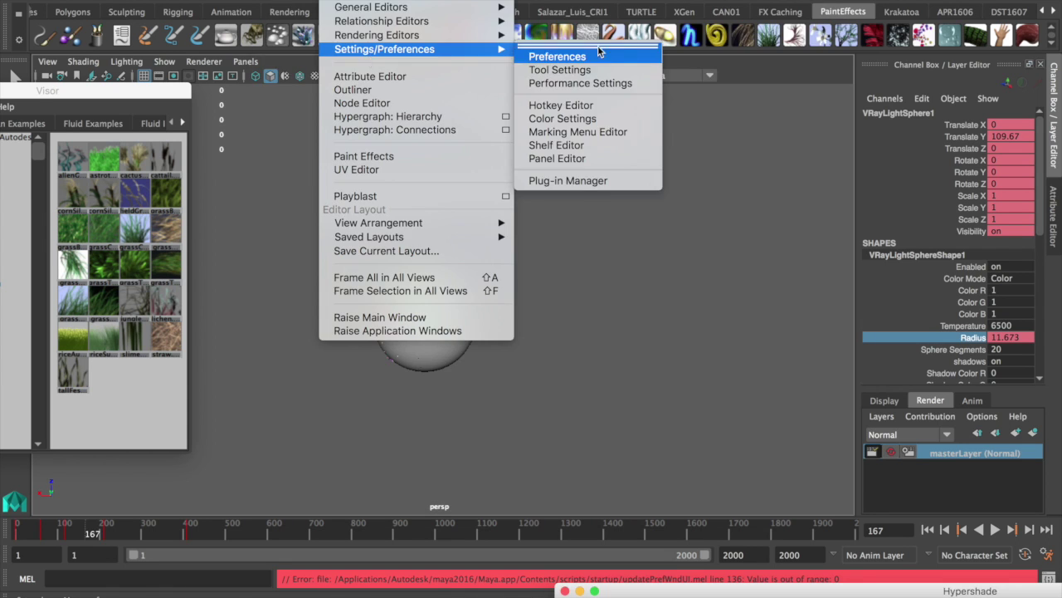
left_click(557, 56)
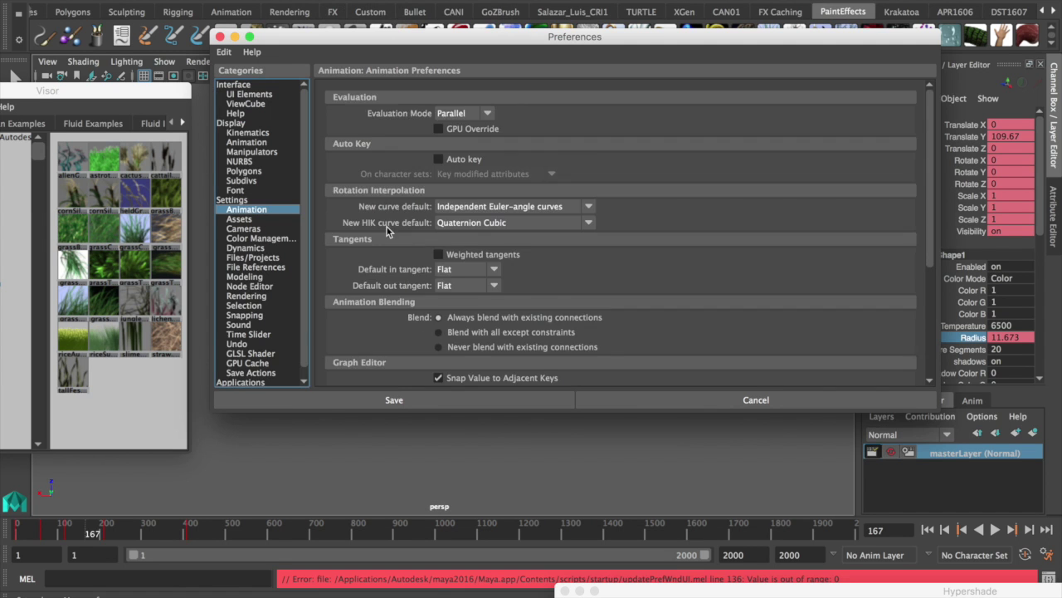
scroll(454, 101, "down", 5)
scroll(488, 167, "up", 5)
left_click(249, 334)
left_click(481, 286)
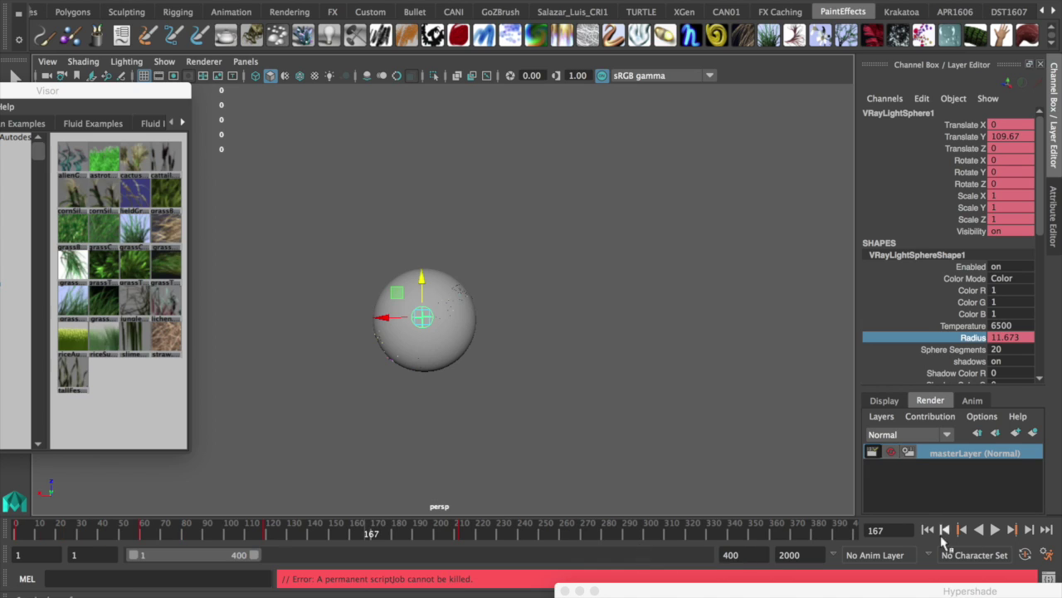
left_click(996, 529)
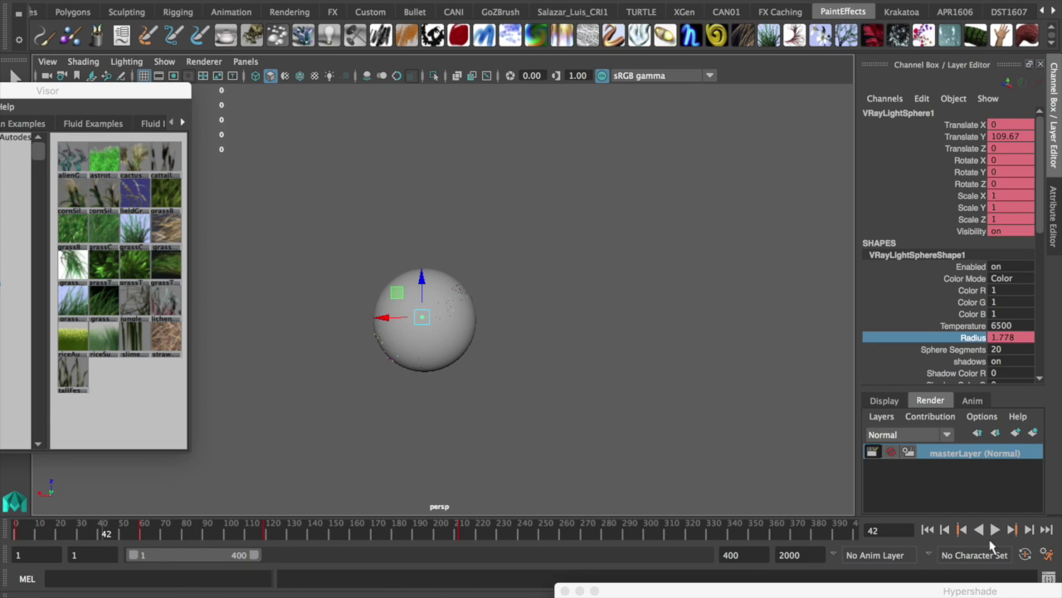
Frame the planet sphere and examine its surface and existing brush strokes up close
left_click(469, 300)
key("f")
left_click_drag(440, 287, 482, 291, "alt")
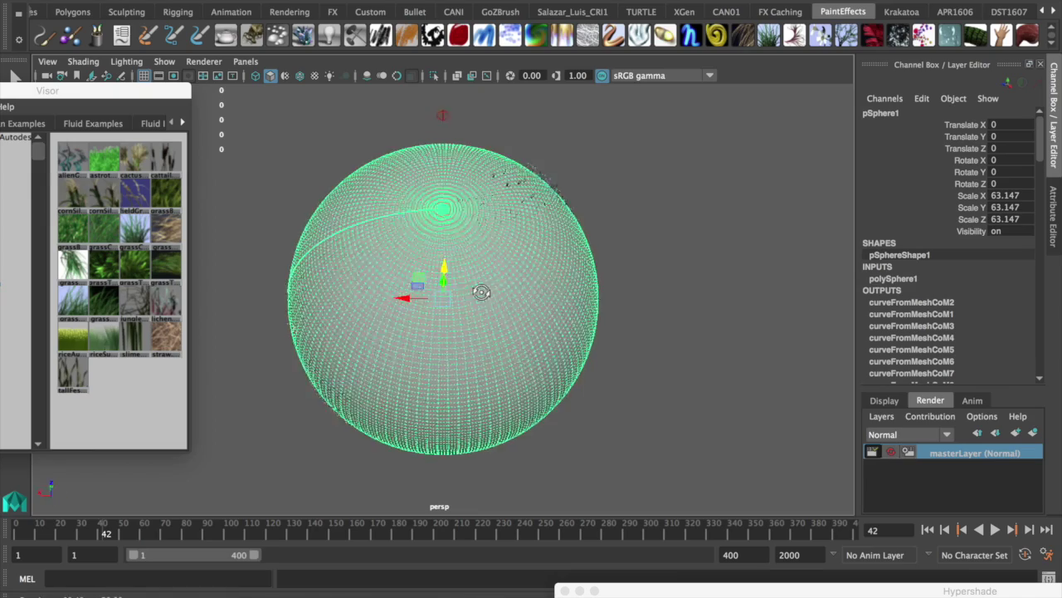
left_click_drag(390, 274, 434, 249, "alt")
scroll(440, 266, "up", 3)
scroll(407, 203, "up", 3)
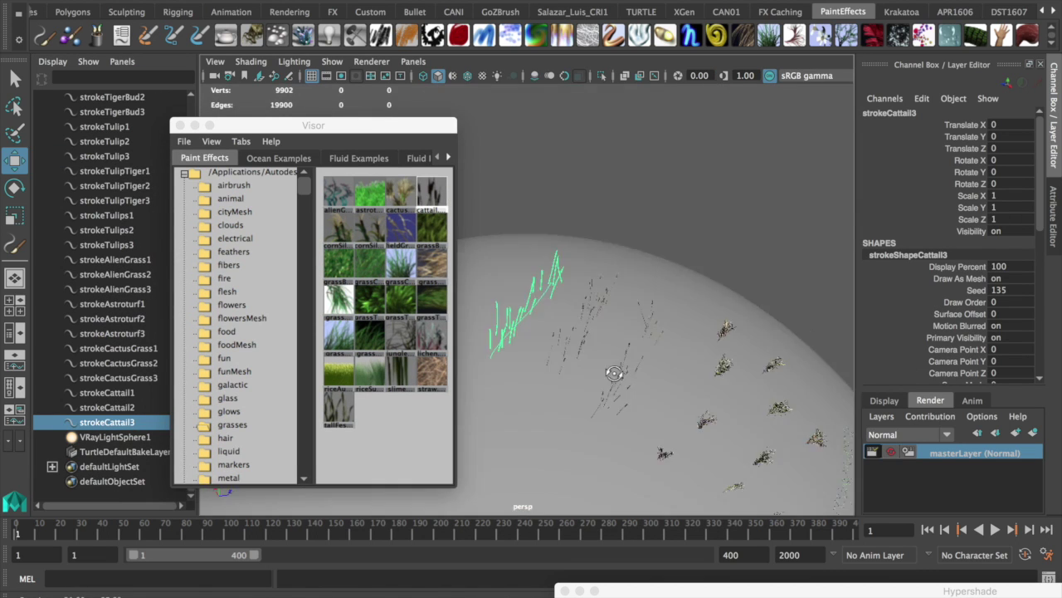
Paint rows of corn silk, fieldGrass and neighbouring grass brush strokes across the upper part of the planet
left_click_drag(614, 374, 358, 326, "alt")
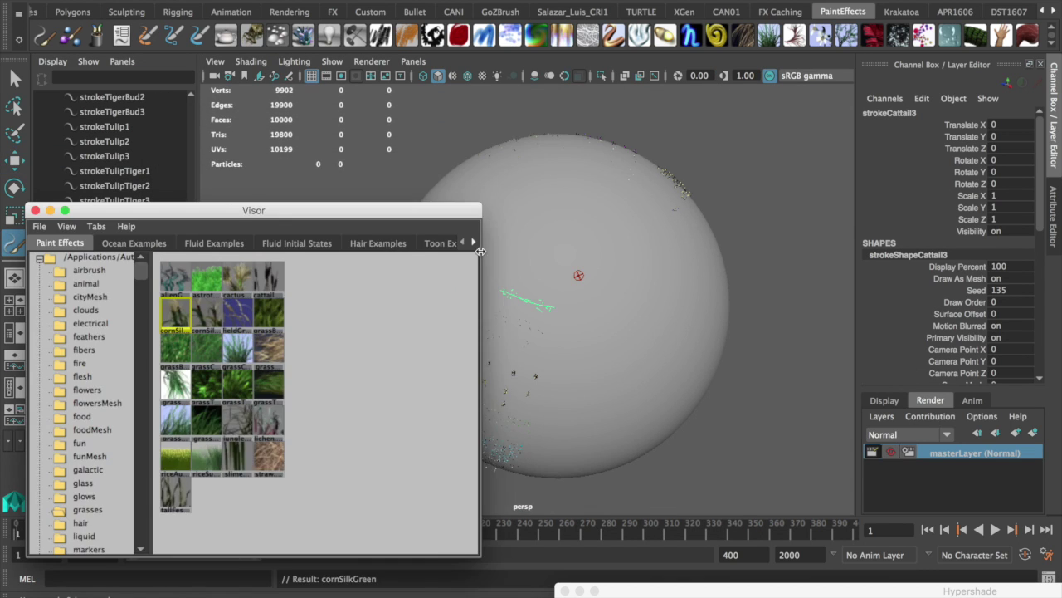
left_click_drag(153, 297, 131, 297)
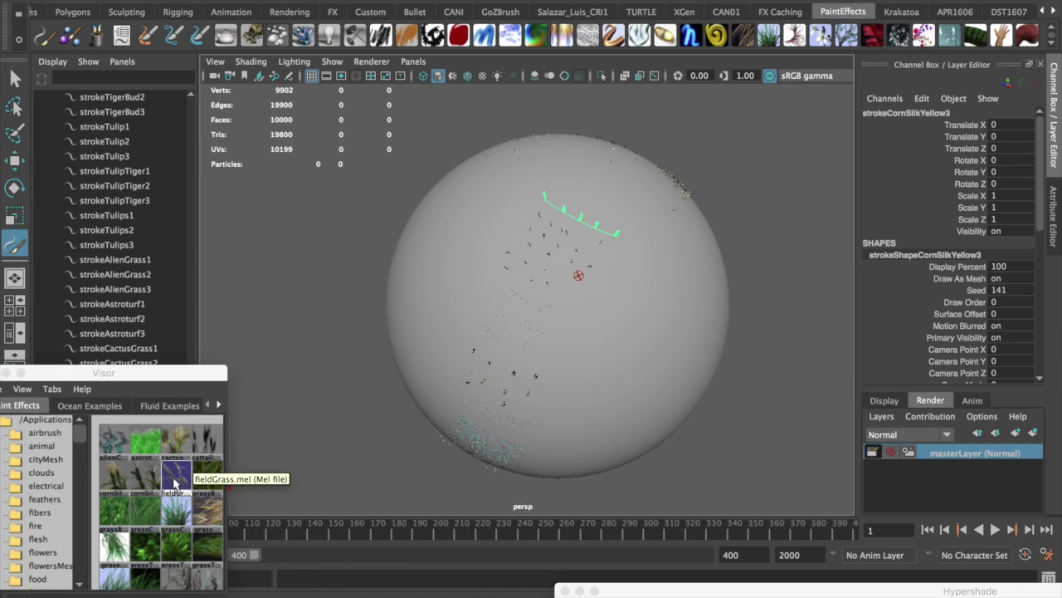
left_click(173, 480)
left_click_drag(462, 202, 586, 207)
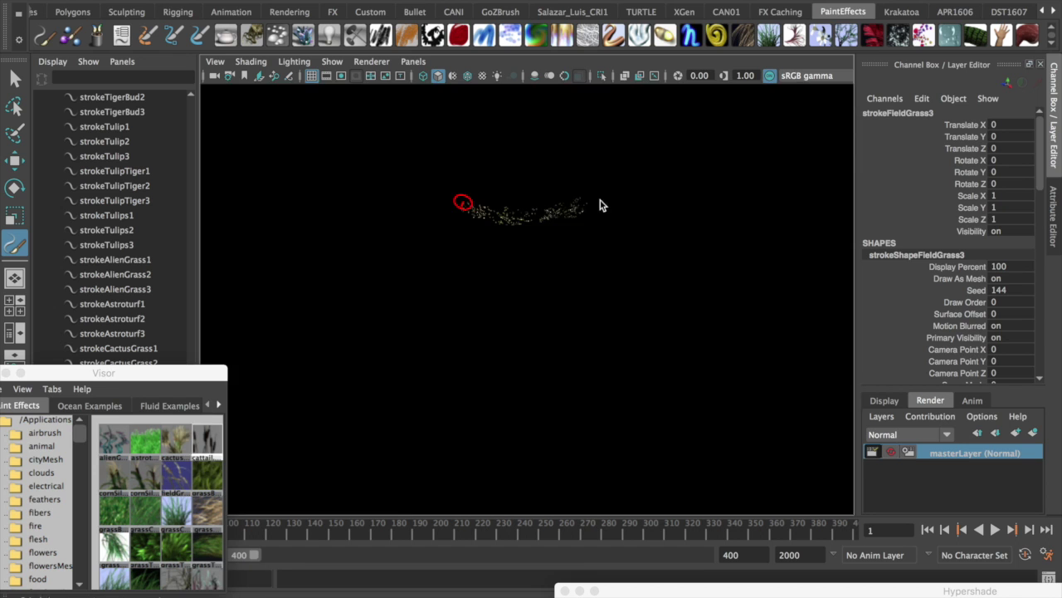
left_click(208, 477)
left_click_drag(559, 180, 592, 188)
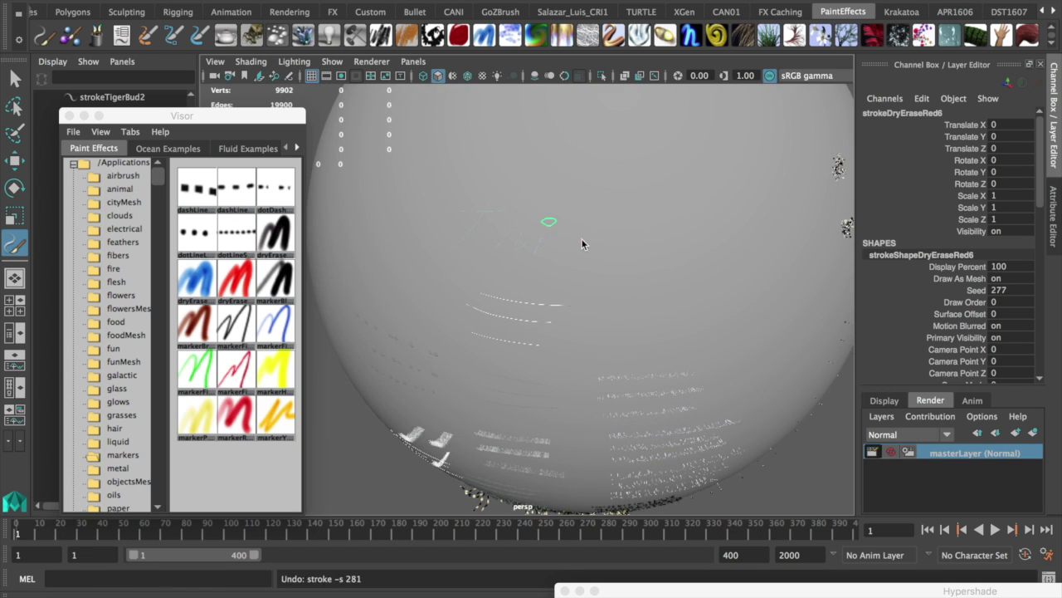
Handwrite the word "This" on the planet with the dry-erase red marker brush, above the dashed lines
left_click_drag(585, 244, 547, 260)
left_click_drag(520, 171, 526, 177)
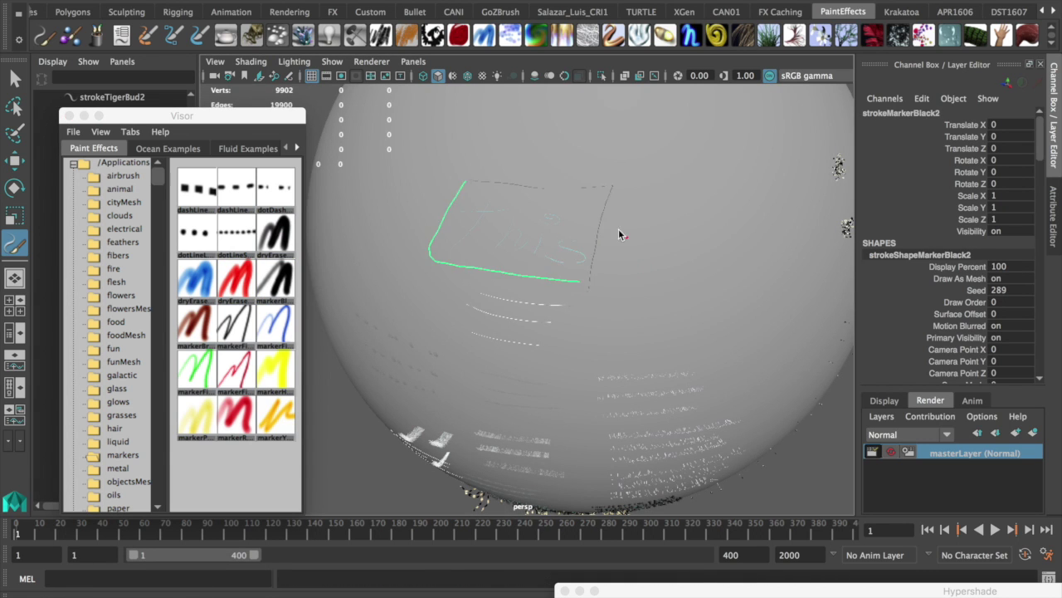
mouse_move(485, 232)
left_mouse_down()
mouse_move(530, 249)
mouse_move(551, 227)
mouse_move(543, 243)
mouse_move(557, 221)
left_mouse_up()
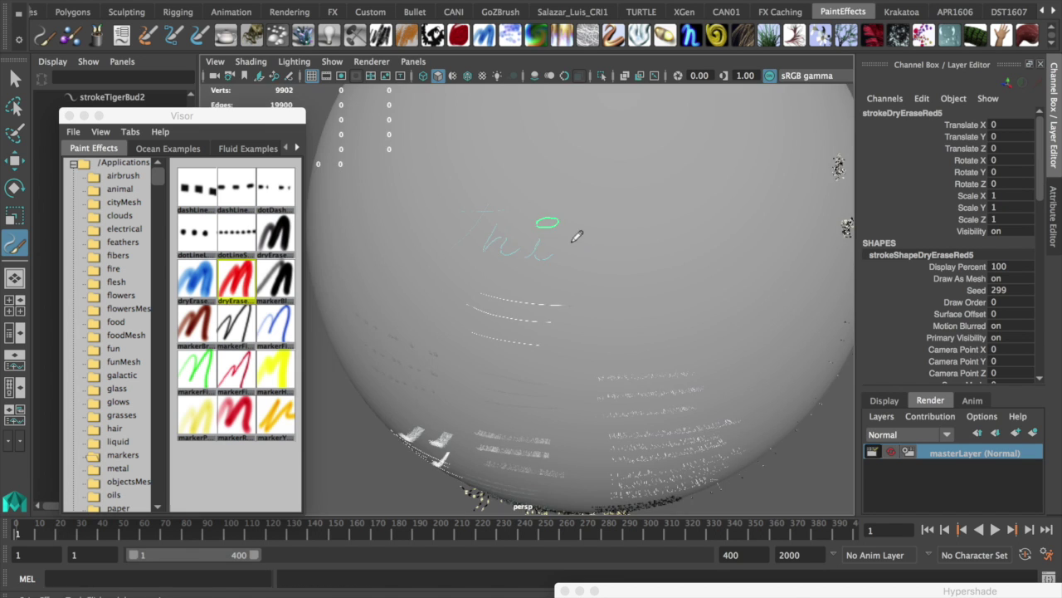
Handwrite a second word starting with "N" above "This" in marker strokes, undoing a misplaced mark
left_click_drag(423, 183, 522, 129)
left_click(543, 171)
key("ctrl+z")
left_click_drag(546, 176, 573, 168)
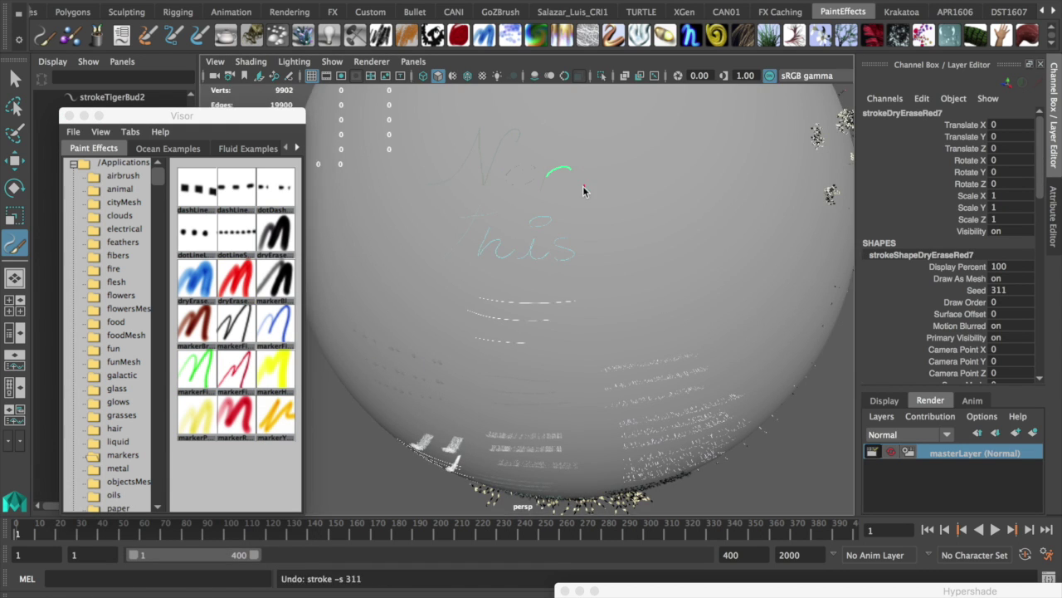
left_click(591, 186)
left_click(600, 175)
Paint straight and S-shaped barbed wire strokes from the metal brushes beside the handwritten words
left_click_drag(368, 254, 642, 207, "alt")
left_click(118, 467)
left_click(274, 189)
left_click_drag(622, 324, 688, 316)
left_click_drag(722, 270, 737, 314)
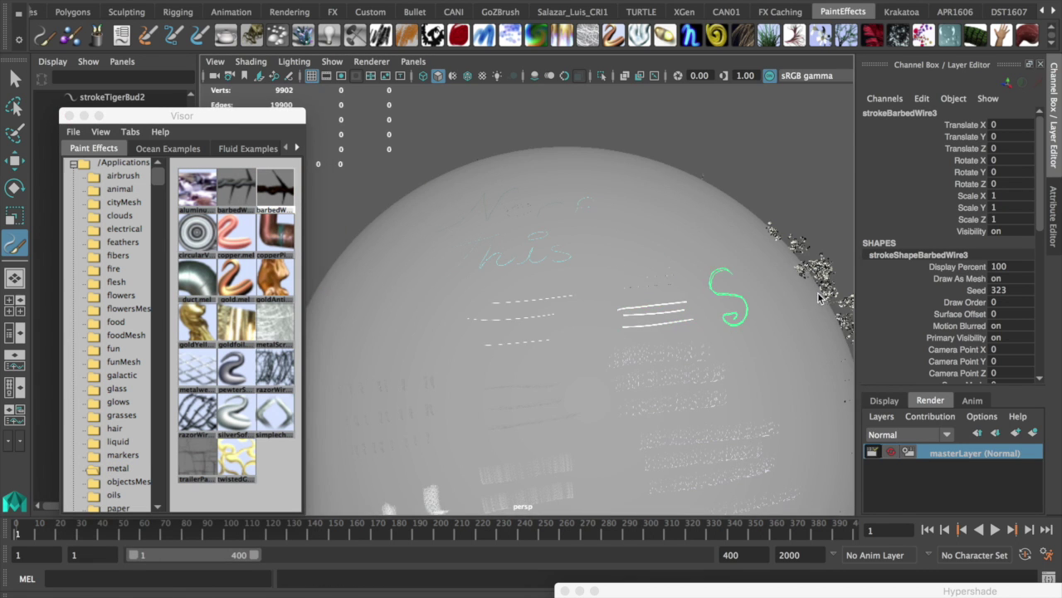
mouse_move(490, 290)
left_mouse_down()
mouse_move(540, 299)
mouse_move(569, 321)
left_mouse_up()
left_click_drag(438, 177, 386, 315)
Paint parallel strokes on the planet with the copper pipe metal brush
left_click(275, 232)
mouse_move(430, 344)
left_mouse_down()
mouse_move(450, 325)
mouse_move(496, 204)
left_mouse_up()
left_click_drag(486, 340, 532, 210)
Paint short duct brush strokes on the planet below the copper strokes, undoing a bent attempt
left_click(196, 278)
left_click_drag(356, 427, 669, 315)
scroll(556, 207, "down", 5)
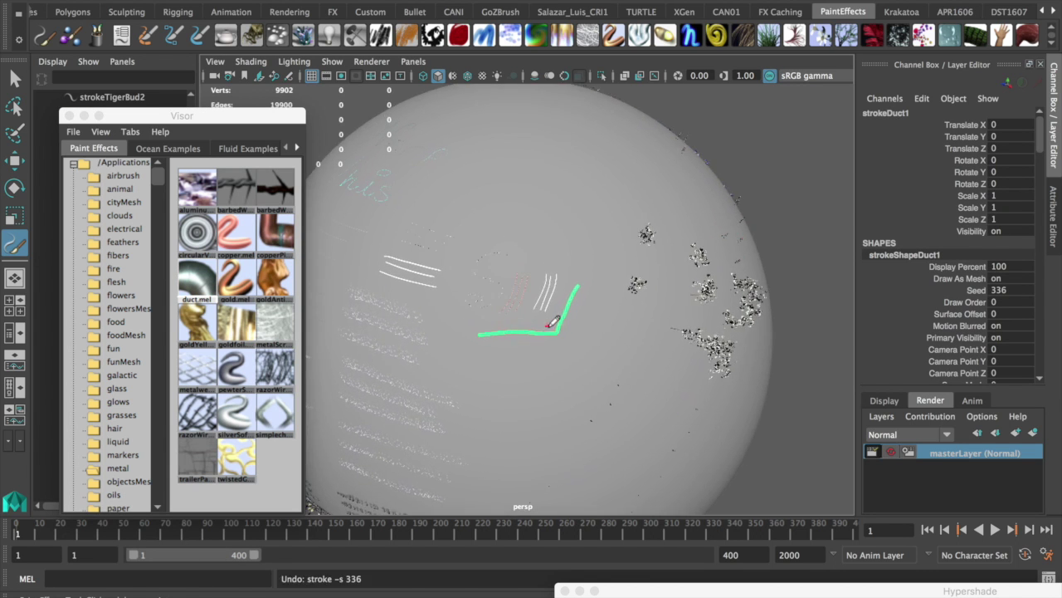
left_click_drag(475, 336, 528, 343)
left_click_drag(545, 342, 587, 349)
Paint further rows of strokes with the gold, metalScratches and trailer park metal brushes
left_click(275, 278)
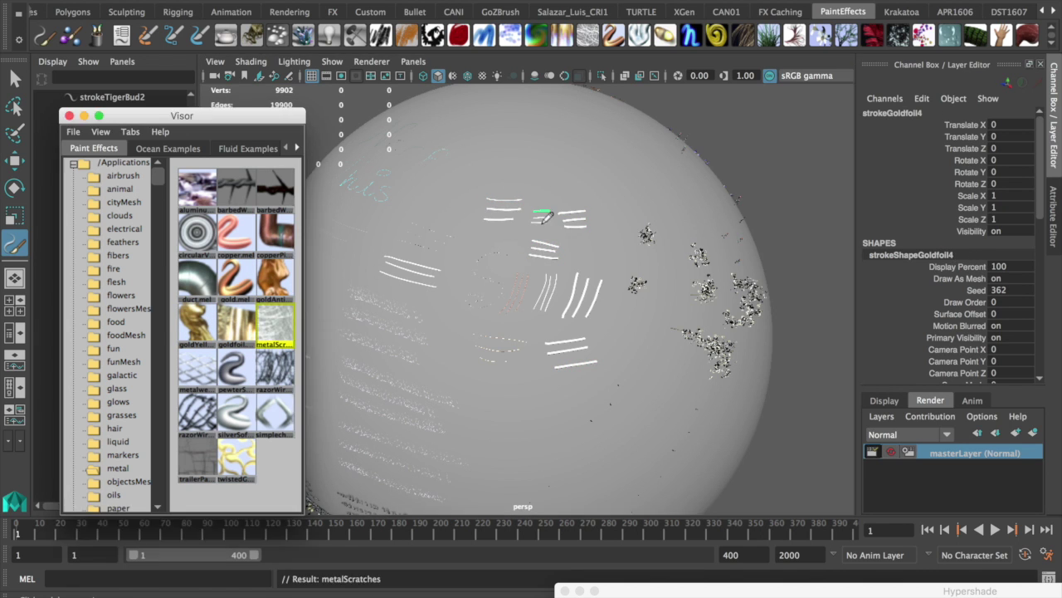
left_click_drag(501, 407, 549, 402)
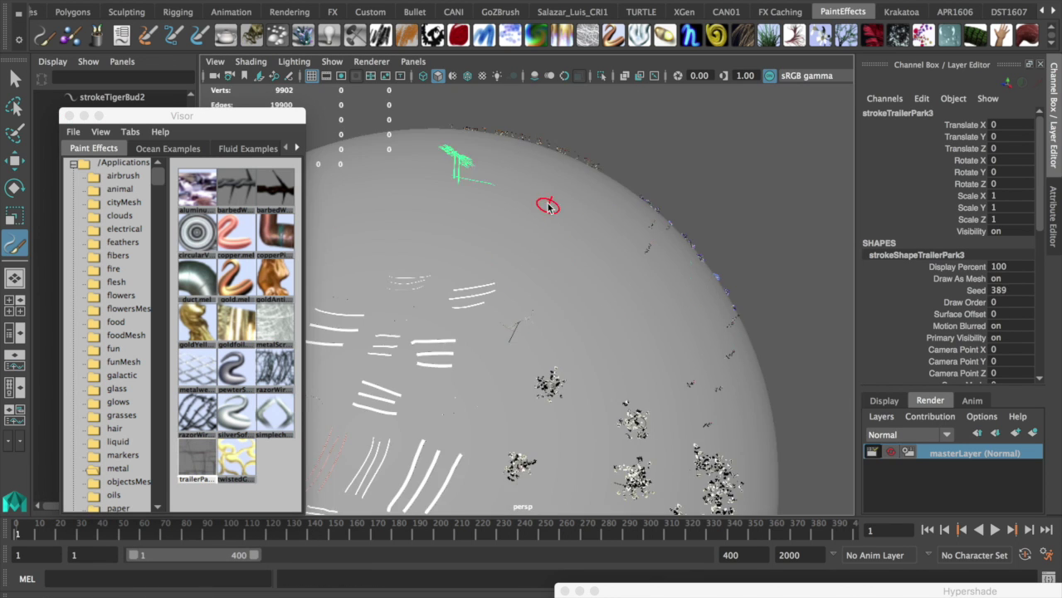
Paint a row of trailer park strokes and a set of parallel twisted gold strokes on the planet
mouse_move(548, 206)
left_mouse_down()
mouse_move(503, 209)
mouse_move(450, 251)
left_mouse_up()
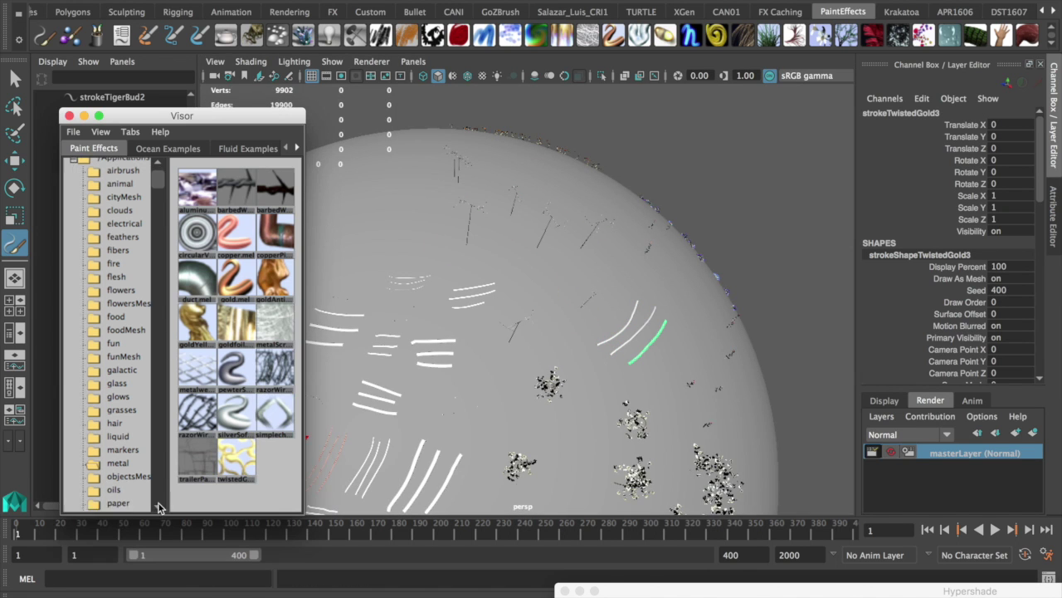
Paint an aerial and rows of assorted and brass tacks on the planet with the objectsMesh brushes
scroll(117, 332, "down", 3)
left_click(127, 417)
left_click(191, 183)
left_click(438, 187)
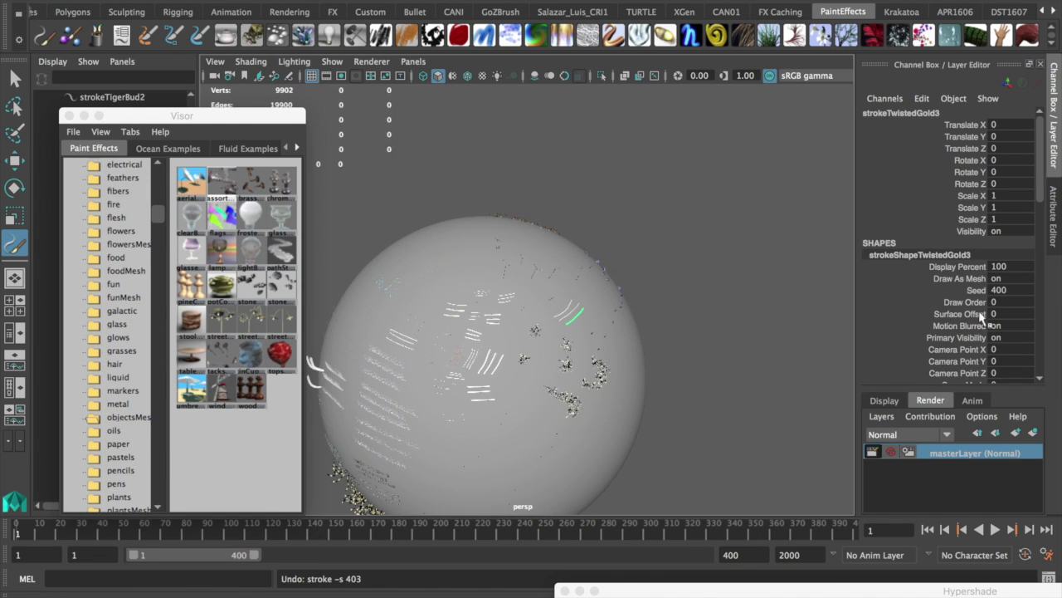
scroll(1041, 197, "down", 2)
scroll(1041, 197, "down", 3)
scroll(1041, 198, "up", 6)
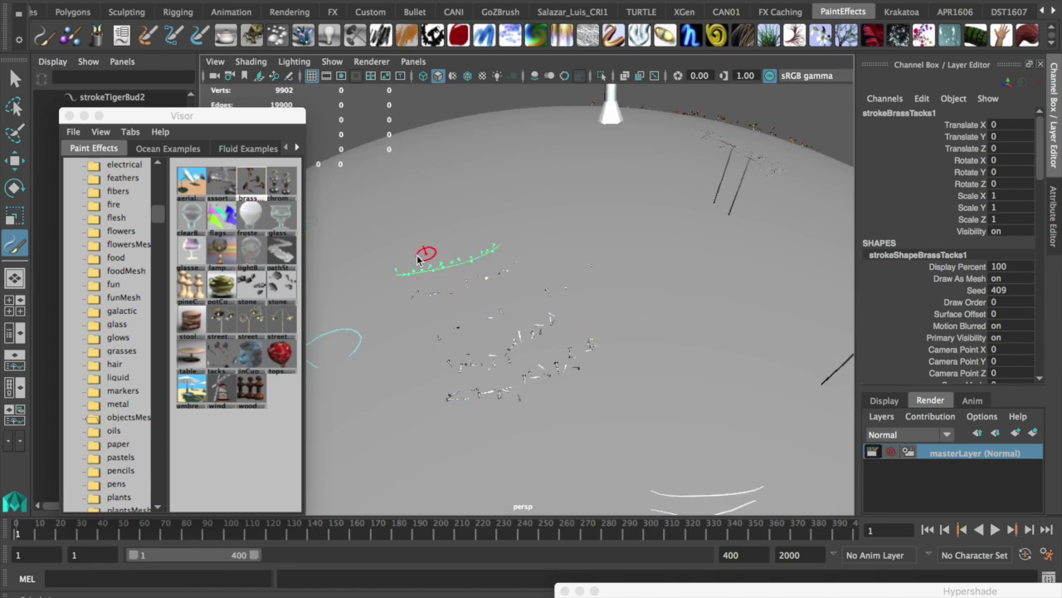
left_click_drag(498, 451, 652, 384)
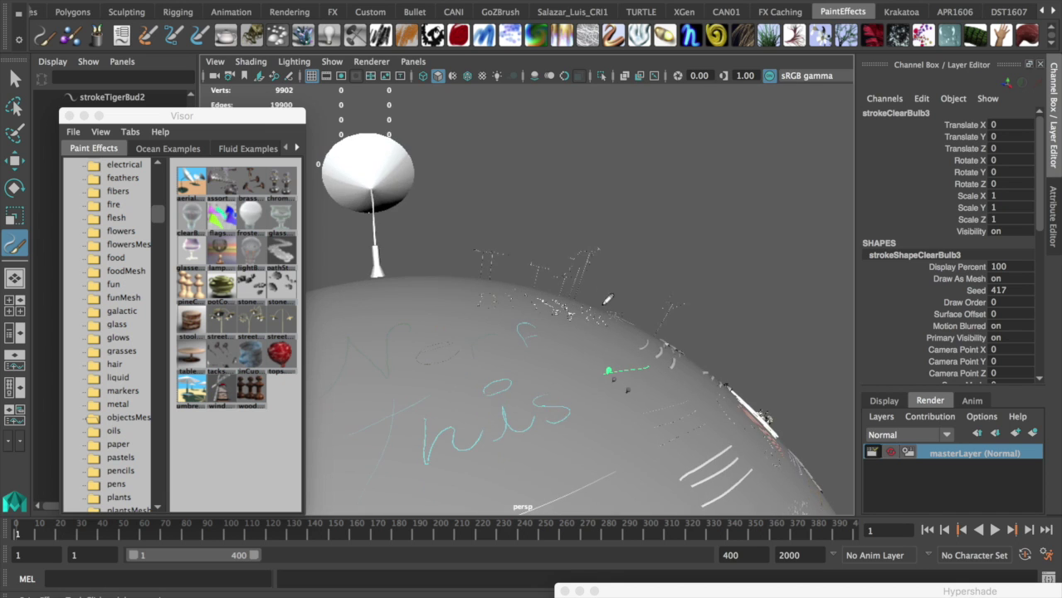
Preview the planet with V-Ray IPR and paint short strokes with the flags brush
left_click(387, 63)
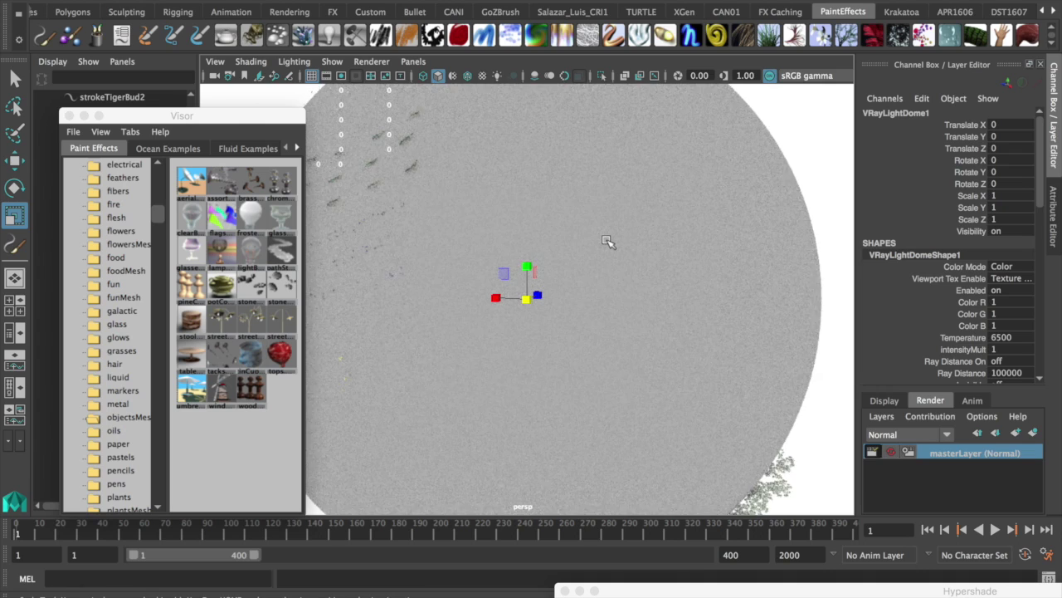
mouse_move(208, 115)
left_mouse_down()
mouse_move(307, 366)
mouse_move(125, 124)
left_mouse_up()
left_click(91, 62)
left_click(173, 225)
left_click_drag(469, 234, 554, 229)
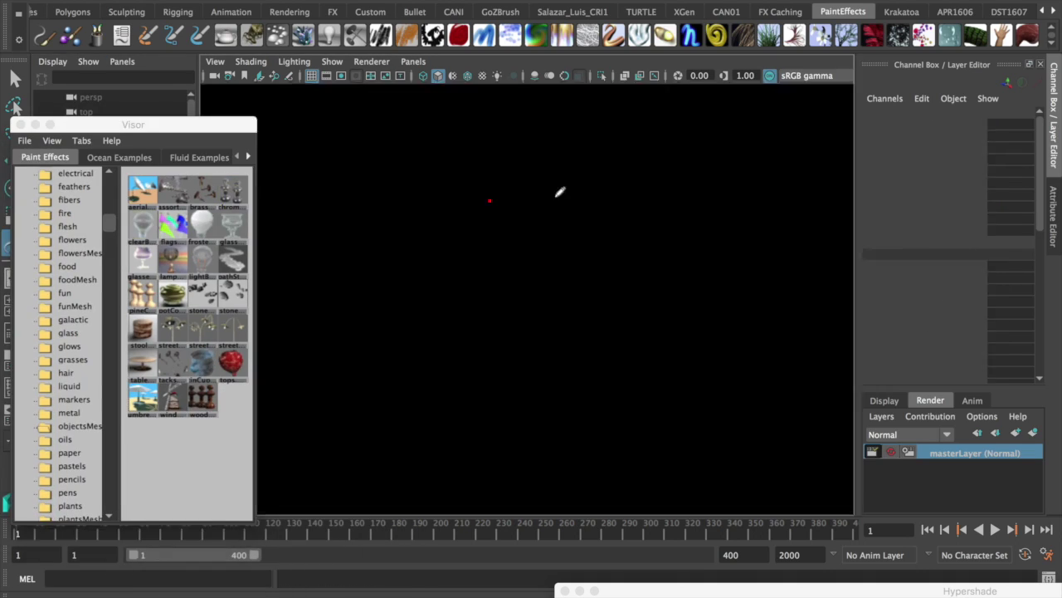
Paint frosted bulb, glass and clear light bulb strokes on the planet beneath the flags
mouse_move(502, 291)
left_mouse_down()
mouse_move(553, 346)
mouse_move(526, 401)
mouse_move(538, 412)
left_mouse_up()
left_click(533, 394)
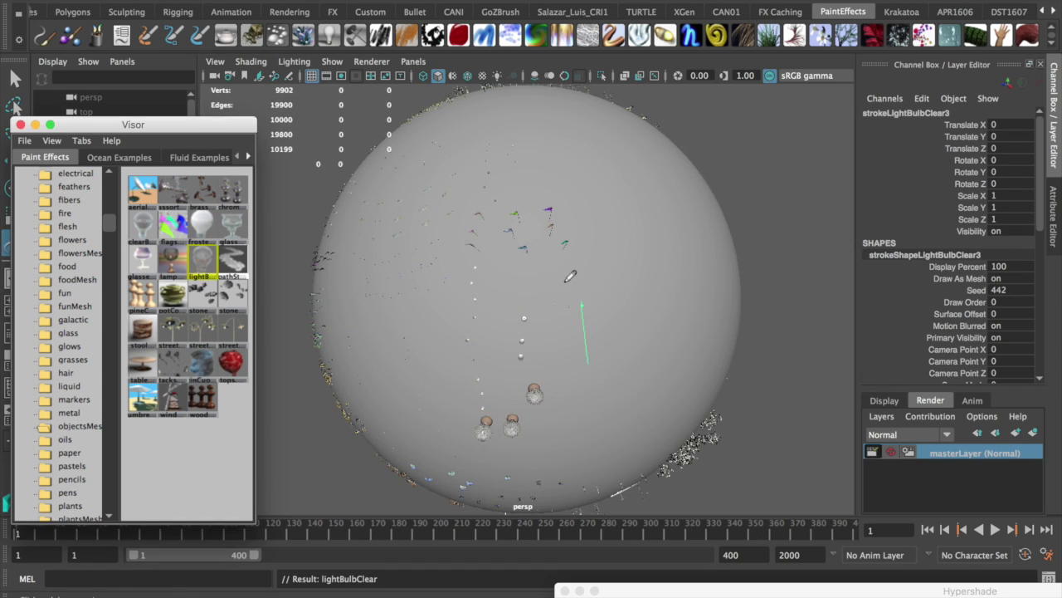
mouse_move(610, 411)
left_mouse_down()
mouse_move(581, 459)
mouse_move(498, 249)
left_mouse_up()
Paint sparse lines and dense patches of stones on the planet, including the broken stone brush
scroll(581, 448, "up", 5)
left_click_drag(558, 188, 497, 202)
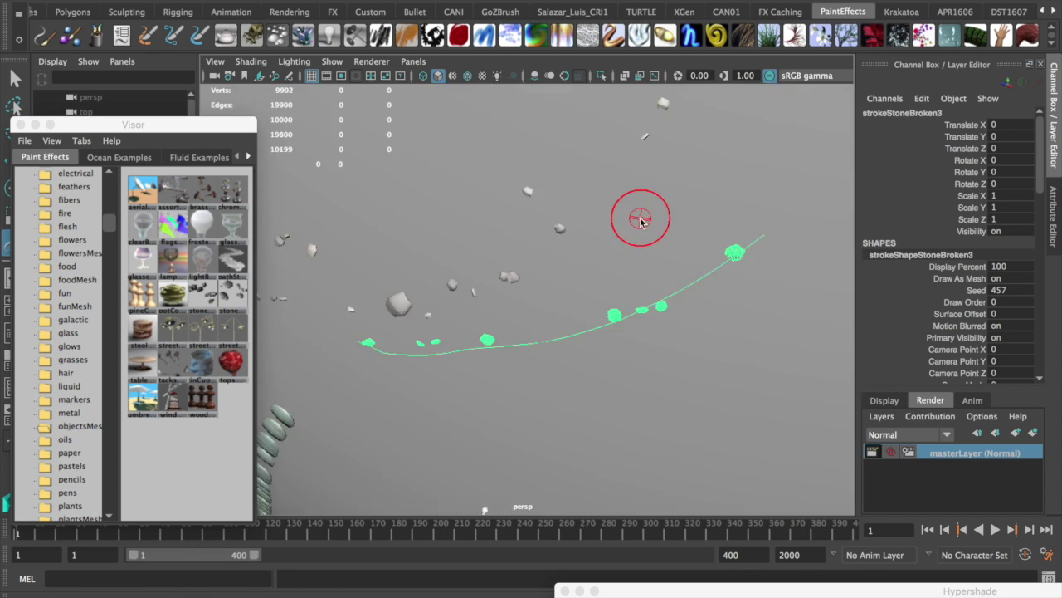
mouse_move(639, 218)
left_mouse_down()
mouse_move(360, 220)
mouse_move(586, 250)
mouse_move(392, 93)
left_mouse_up()
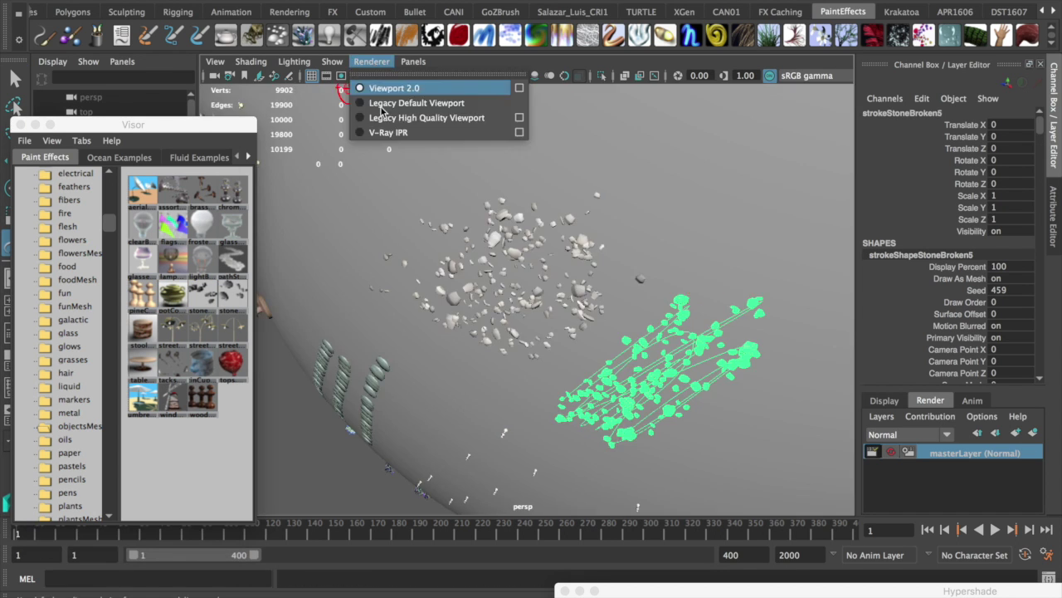
Preview the painted stones with V-Ray IPR and return the view to Viewport 2.0
left_click(374, 133)
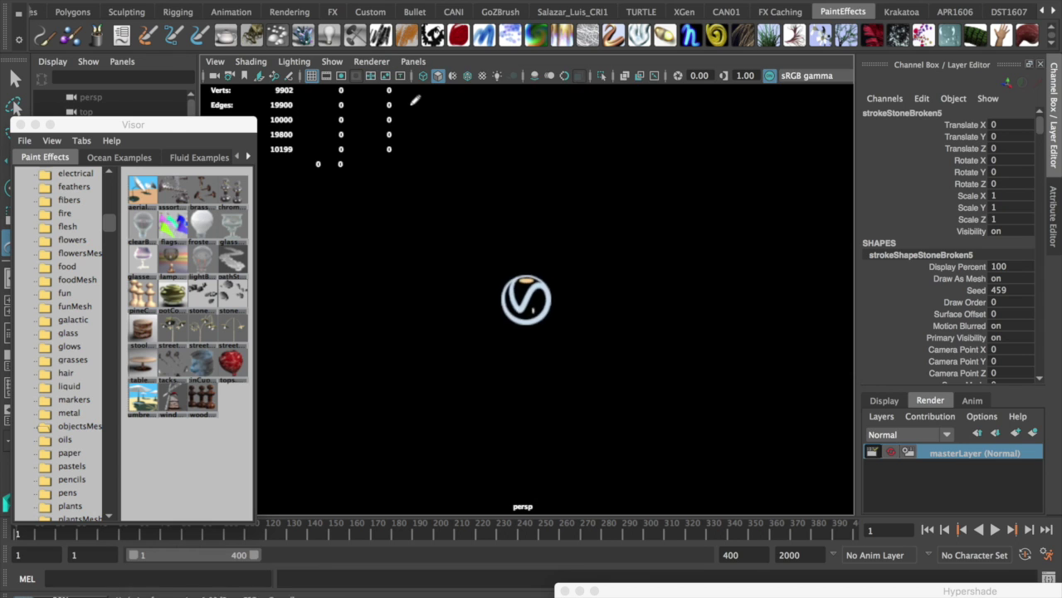
left_click(309, 108)
left_click(371, 61)
left_click(390, 88)
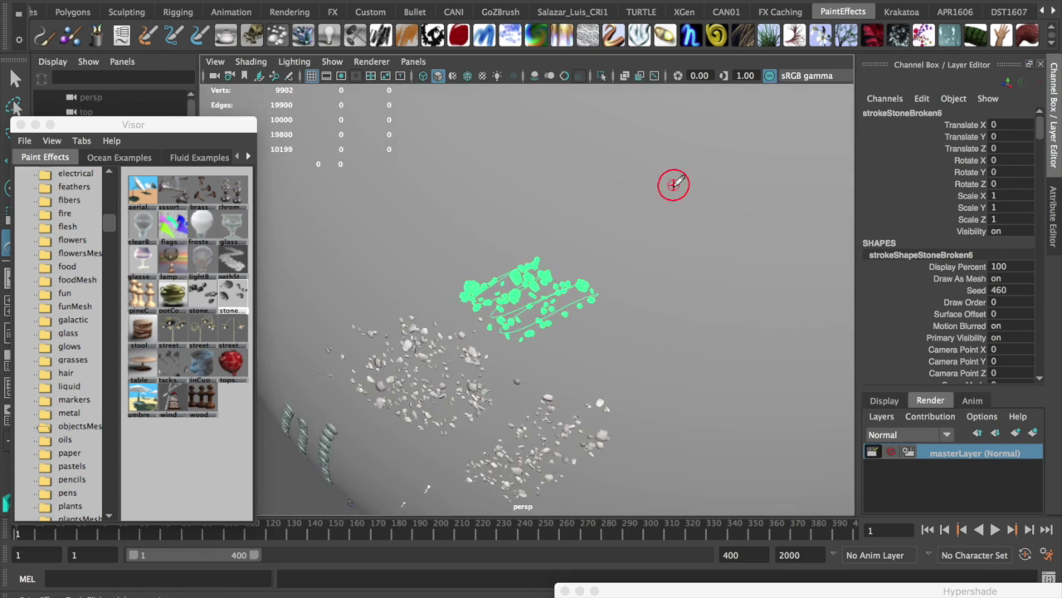
Paint stools, street lamps, wooden tables, a windmill and a row of wooden chess pieces on the planet
left_click_drag(673, 184, 400, 186)
left_click_drag(597, 181, 432, 216, "alt")
left_click(173, 329)
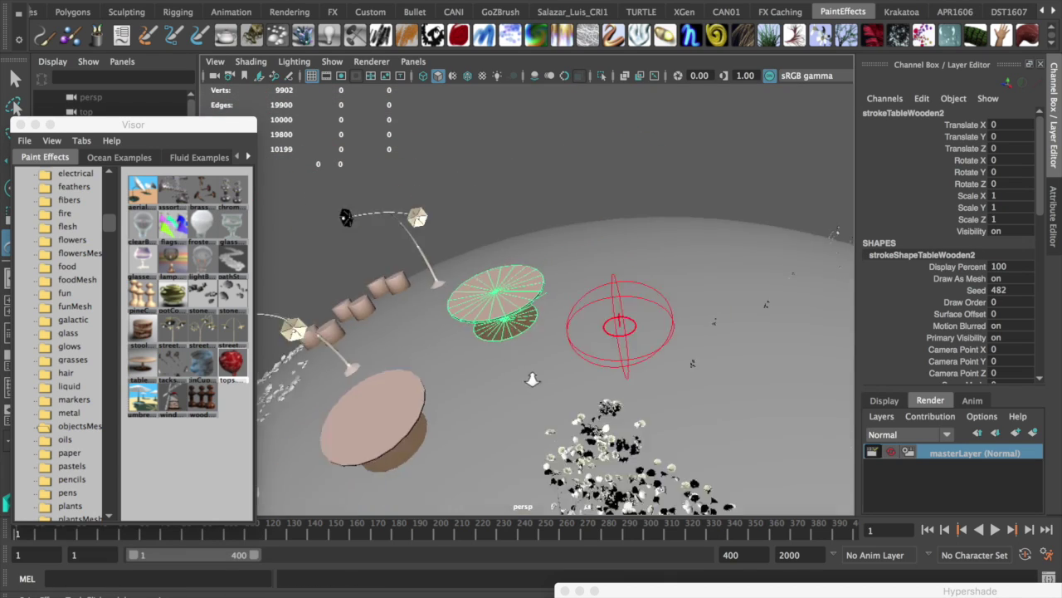
left_click(173, 362)
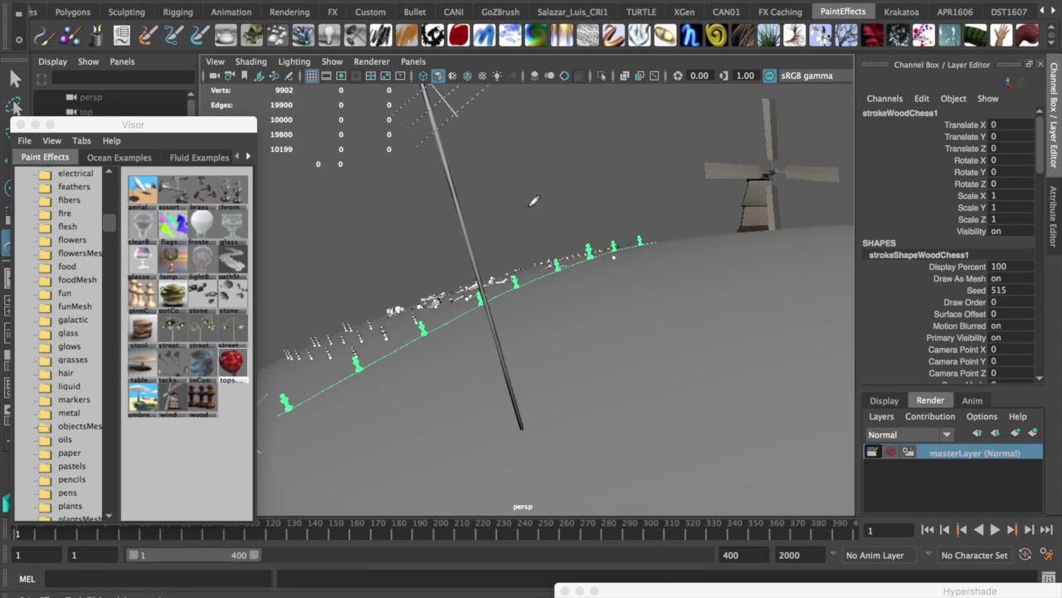
Paint a dense, mostly red patch beside the chess pieces with the dry oil brushes from the oils set
left_click(64, 439)
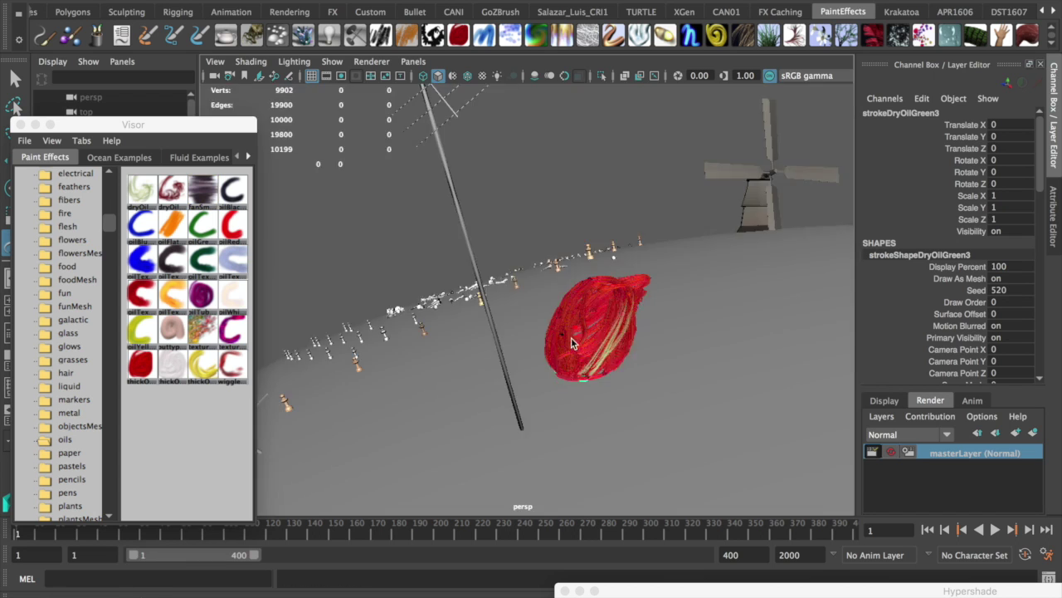
mouse_move(571, 337)
left_mouse_down()
mouse_move(581, 303)
mouse_move(622, 280)
mouse_move(661, 280)
left_mouse_up()
mouse_move(562, 357)
left_mouse_down()
mouse_move(588, 291)
mouse_move(613, 292)
mouse_move(600, 291)
mouse_move(593, 387)
left_mouse_up()
Paint oil strokes around the end of the red patch, trying the oilBlack brush and undoing a stroke
left_click(232, 193)
mouse_move(636, 304)
left_mouse_down()
mouse_move(655, 285)
mouse_move(689, 283)
mouse_move(666, 249)
mouse_move(688, 242)
left_mouse_up()
left_click(171, 259)
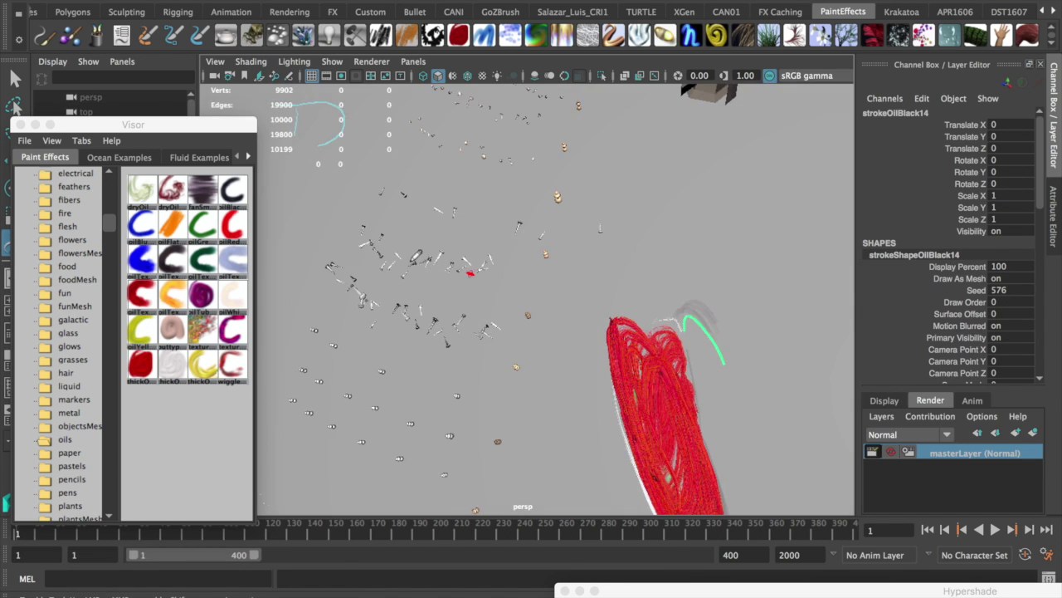
left_click_drag(653, 330, 685, 359)
left_click(237, 235)
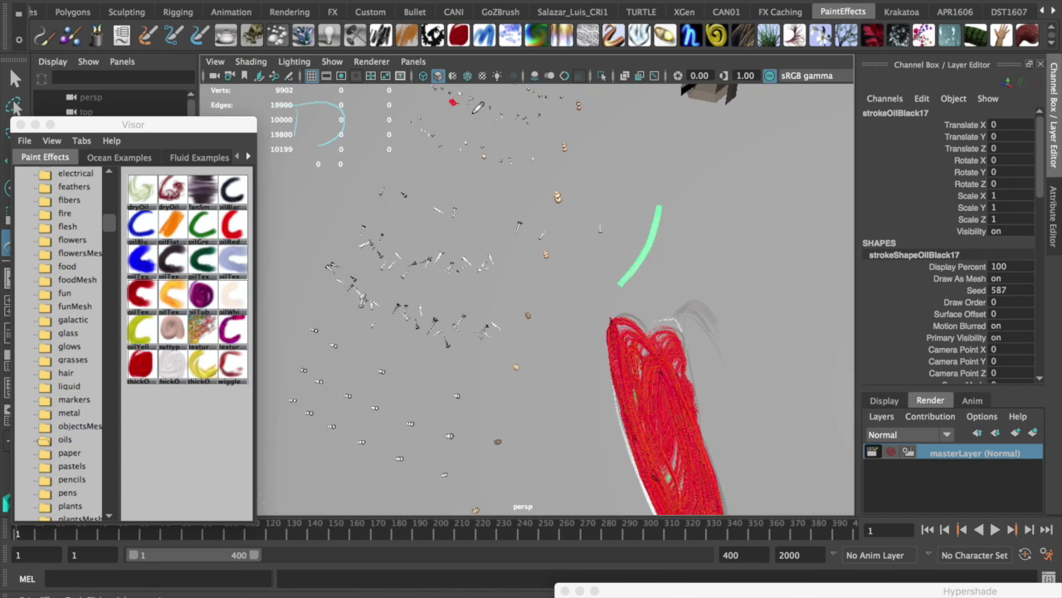
key("ctrl+z")
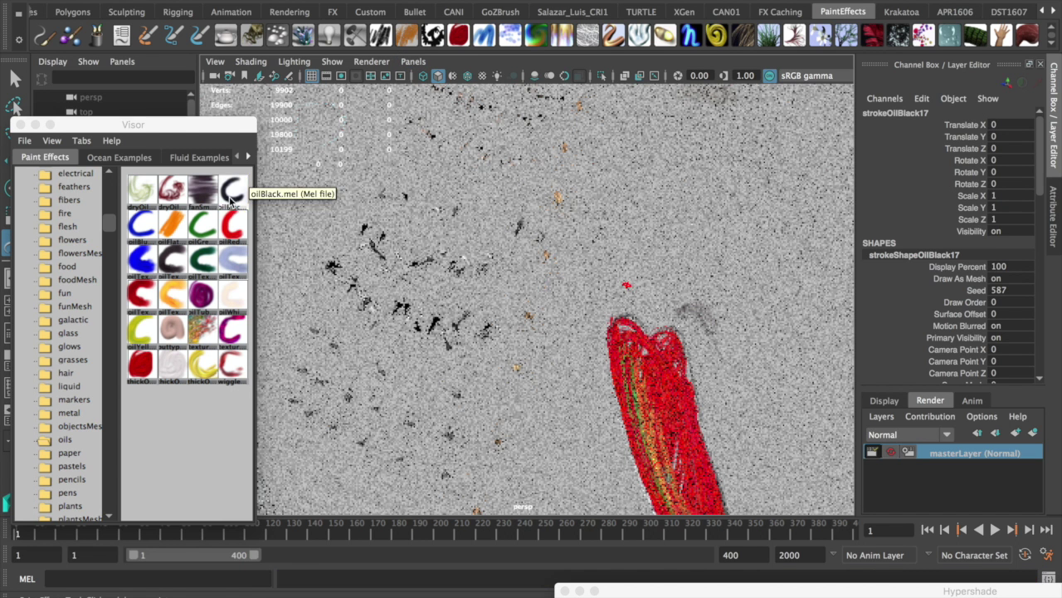
left_click(232, 193)
left_click(648, 318)
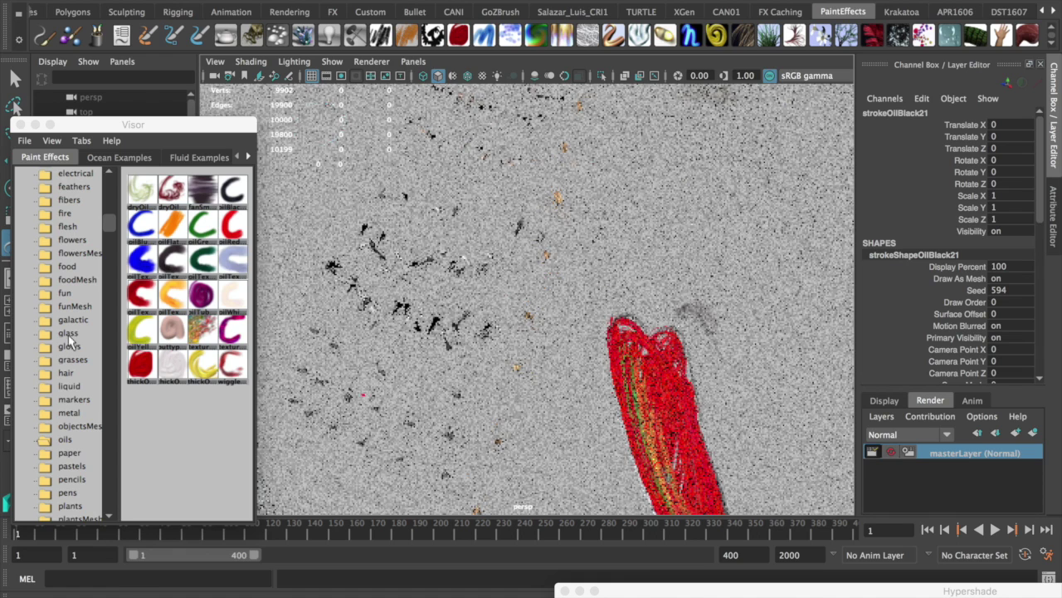
Paint bramble and fern strokes over the empty areas of the planet with the plants brushes
left_click(70, 505)
scroll(631, 348, "down", 5)
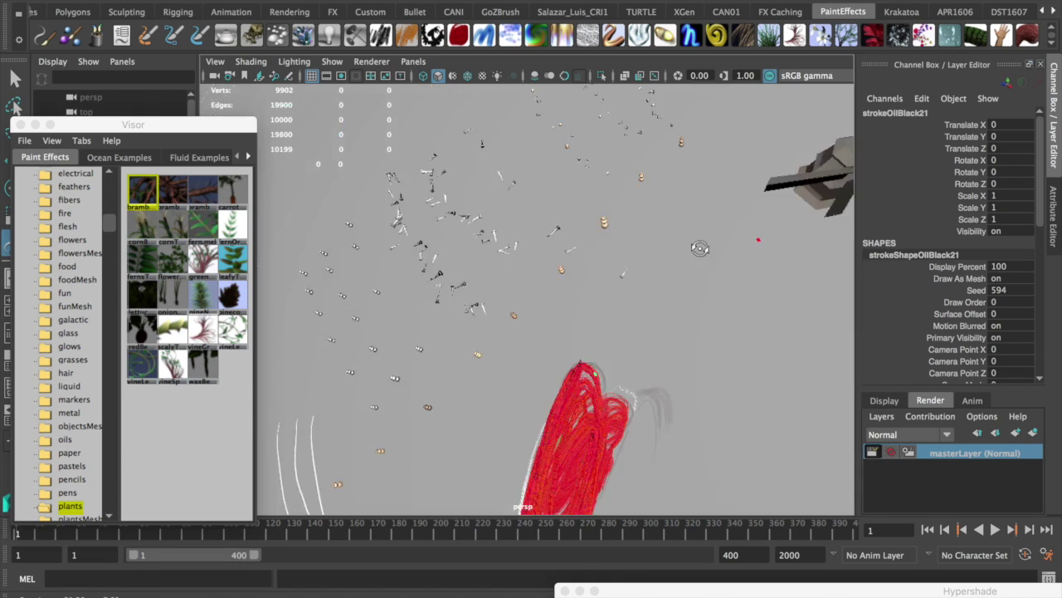
left_click_drag(677, 411, 754, 385)
scroll(703, 404, "up", 3)
left_click(203, 189)
left_click_drag(385, 356, 388, 273)
left_click_drag(527, 249, 635, 220)
left_click_drag(573, 454, 653, 439)
mouse_move(643, 173)
left_mouse_down()
mouse_move(535, 170)
mouse_move(465, 299)
left_mouse_up()
Paint rows of strokes on the planet with the ferns, flower and leafy twig brushes
left_click(142, 259)
mouse_move(465, 348)
left_mouse_down("alt")
mouse_move(572, 399)
mouse_move(506, 258)
left_mouse_up("alt")
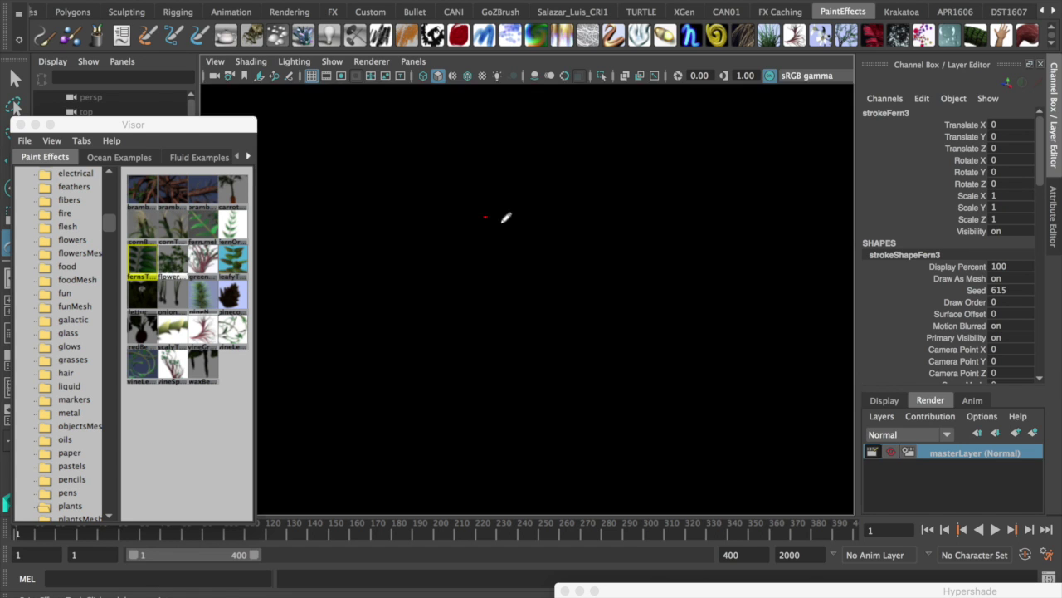
left_click(176, 260)
left_click_drag(549, 305, 444, 282)
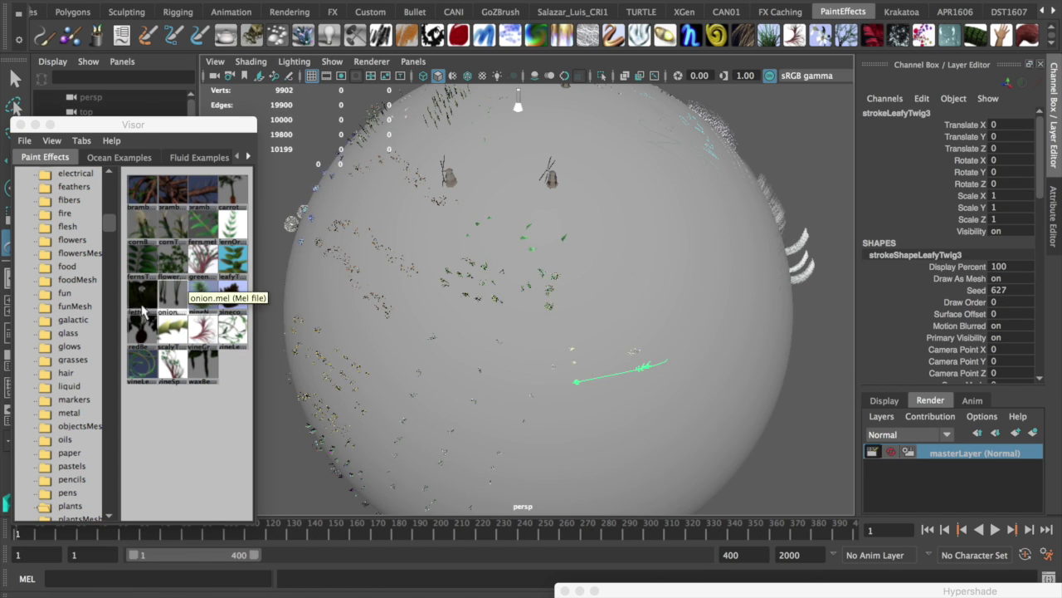
left_click(243, 270)
Paint scattered onions and a dense patch of pinecones on the planet
left_click_drag(591, 181, 603, 188)
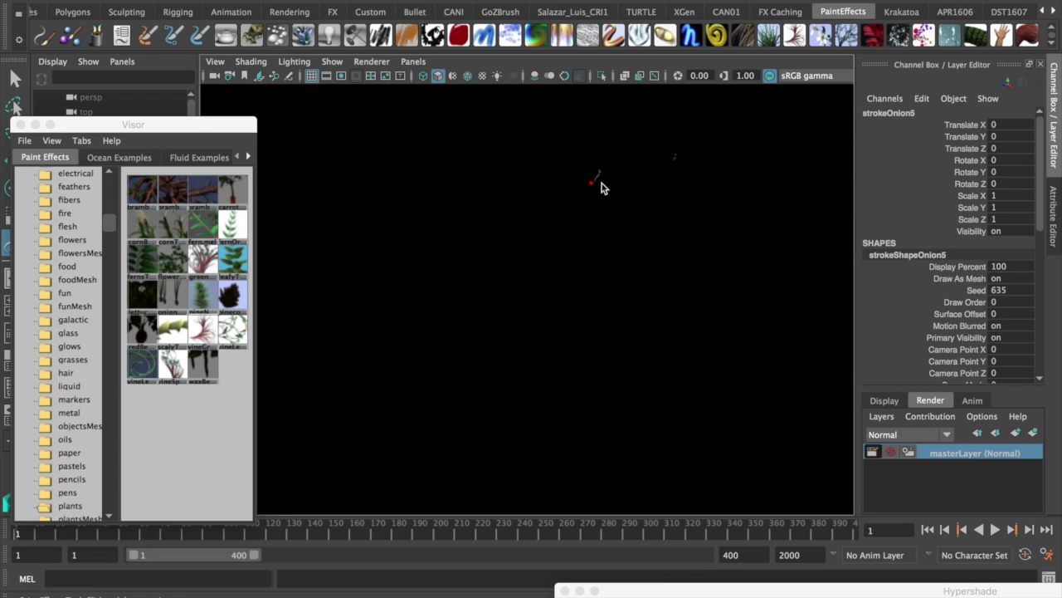
left_click_drag(348, 368, 540, 351)
left_click_drag(440, 382, 393, 404)
left_click_drag(341, 262, 332, 207)
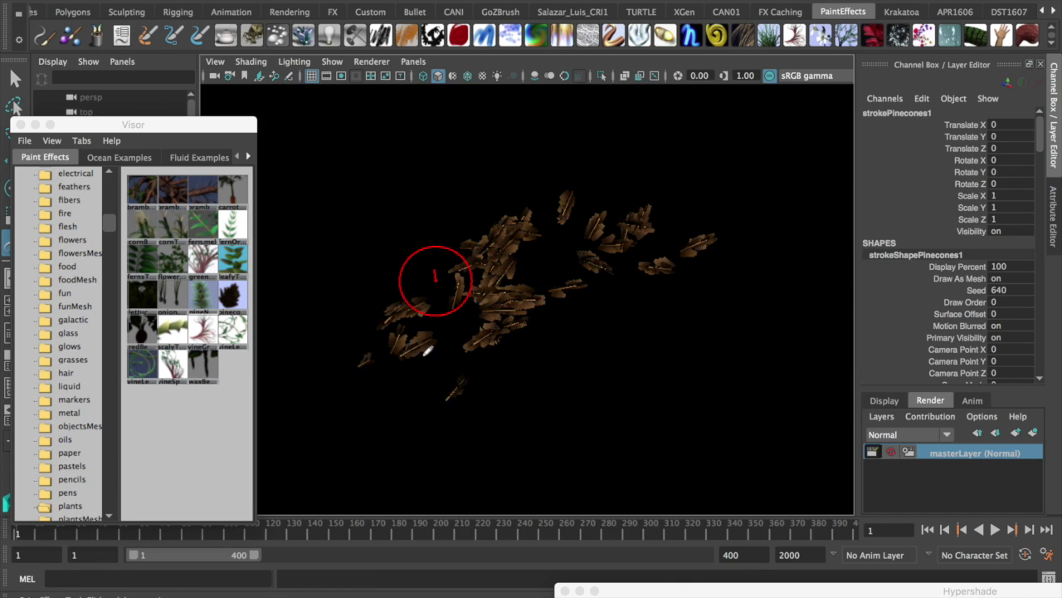
mouse_move(434, 273)
left_mouse_down()
mouse_move(465, 199)
mouse_move(340, 272)
left_mouse_up()
left_click(232, 309)
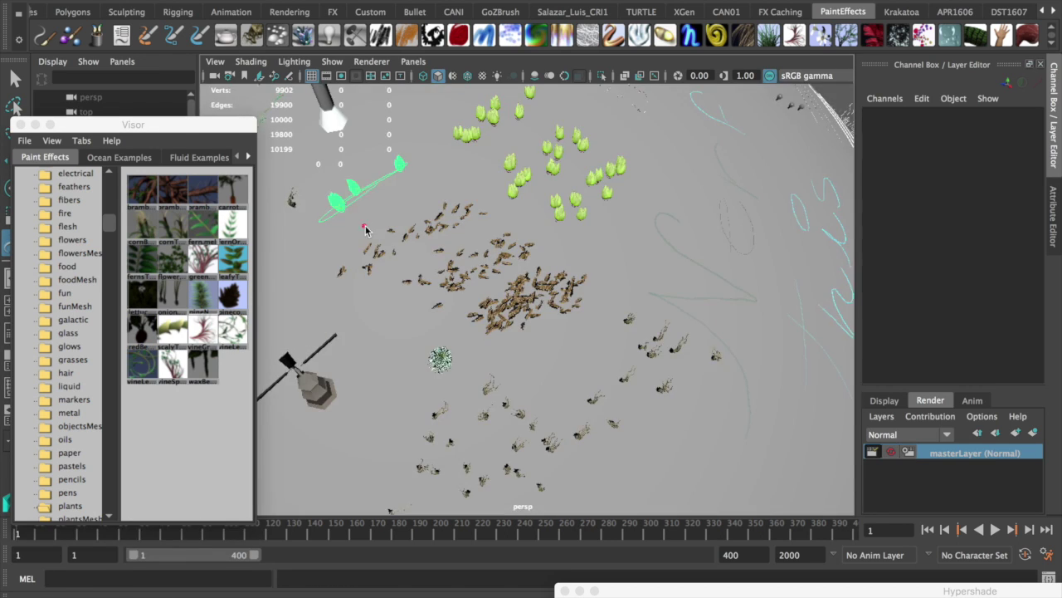
Paint parallel rows of grey bud vine beside the pinecones
mouse_move(366, 229)
left_mouse_down()
mouse_move(434, 166)
mouse_move(564, 98)
left_mouse_up()
mouse_move(498, 207)
left_mouse_down("alt")
mouse_move(437, 342)
mouse_move(310, 270)
left_mouse_up("alt")
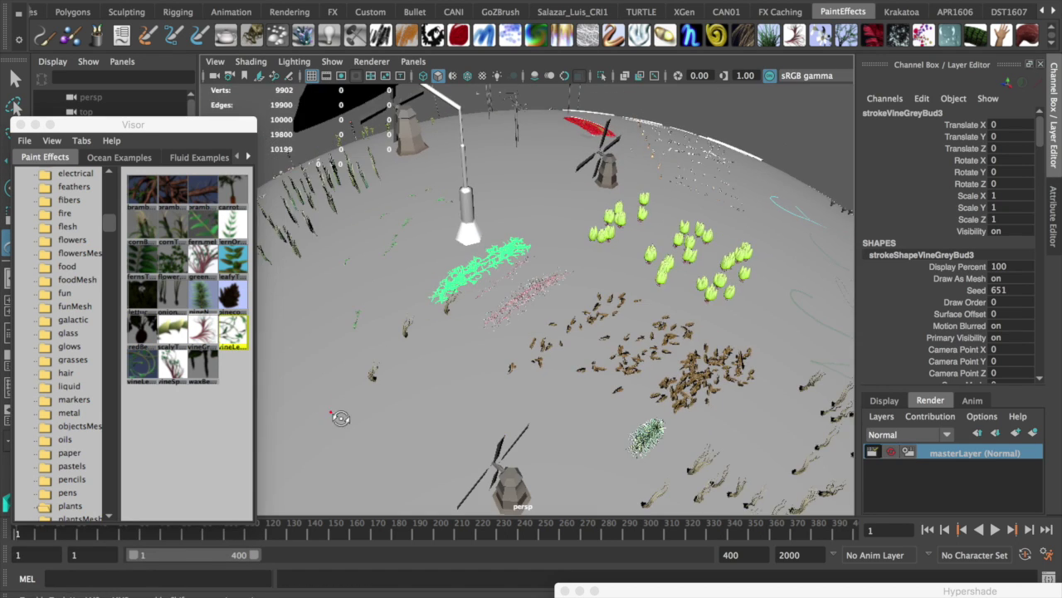
left_click_drag(340, 417, 541, 428, "alt")
Paint a winding, looping stroke with the thick leafy vine brush in front of the onions
left_click(144, 371)
mouse_move(465, 332)
left_mouse_down("alt")
mouse_move(531, 332)
mouse_move(631, 357)
left_mouse_up("alt")
mouse_move(631, 410)
left_mouse_down()
mouse_move(664, 390)
mouse_move(605, 406)
mouse_move(498, 390)
left_mouse_up()
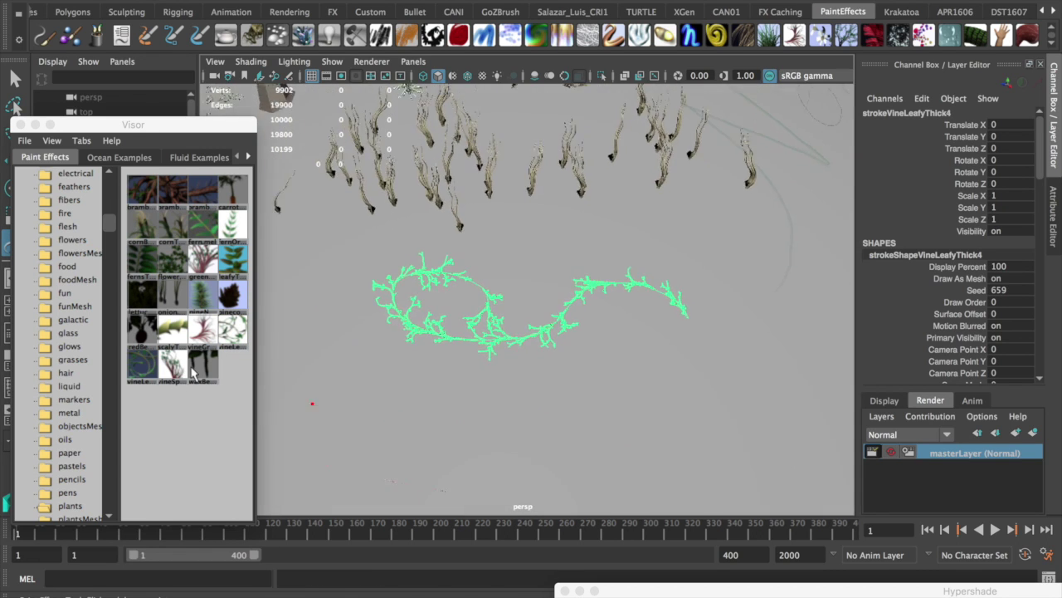
Paint parallel thin vine strokes and short wax bean strokes below the winding leafy vine
left_click(173, 365)
left_click_drag(380, 374, 378, 345, "alt")
mouse_move(507, 358)
left_mouse_down()
mouse_move(543, 367)
mouse_move(605, 360)
left_mouse_up()
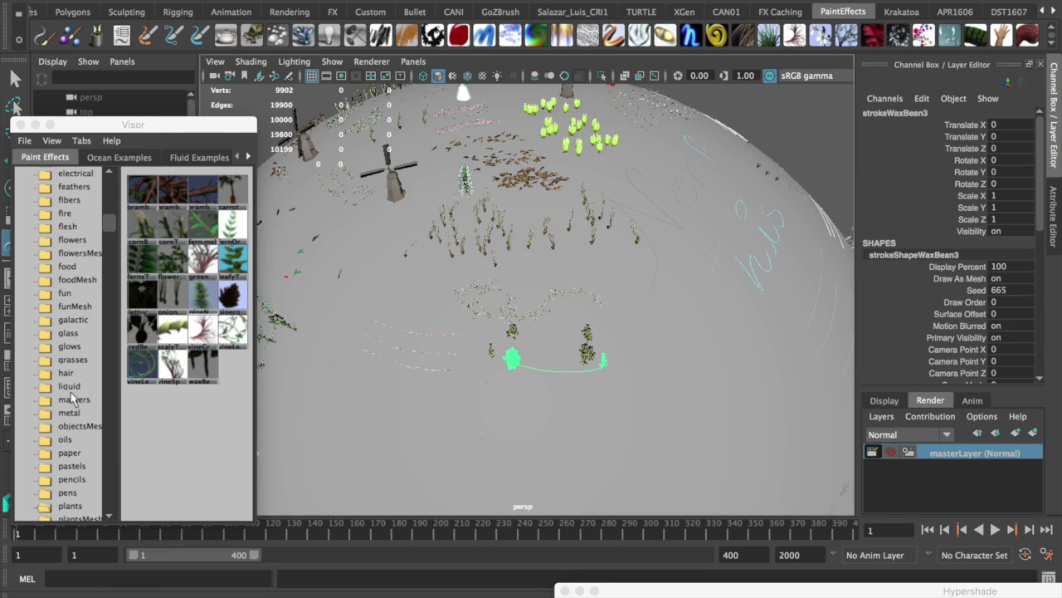
Paint fern and mushroom strokes near the wax beans with the plantsMesh brushes
scroll(74, 349, "down", 3)
left_click(79, 405)
left_click(177, 202)
mouse_move(614, 207)
left_mouse_down()
mouse_move(652, 202)
mouse_move(539, 249)
mouse_move(355, 286)
mouse_move(390, 292)
left_mouse_up()
left_click(233, 191)
mouse_move(367, 378)
left_mouse_down()
mouse_move(688, 321)
mouse_move(498, 383)
mouse_move(420, 351)
mouse_move(407, 298)
left_mouse_up()
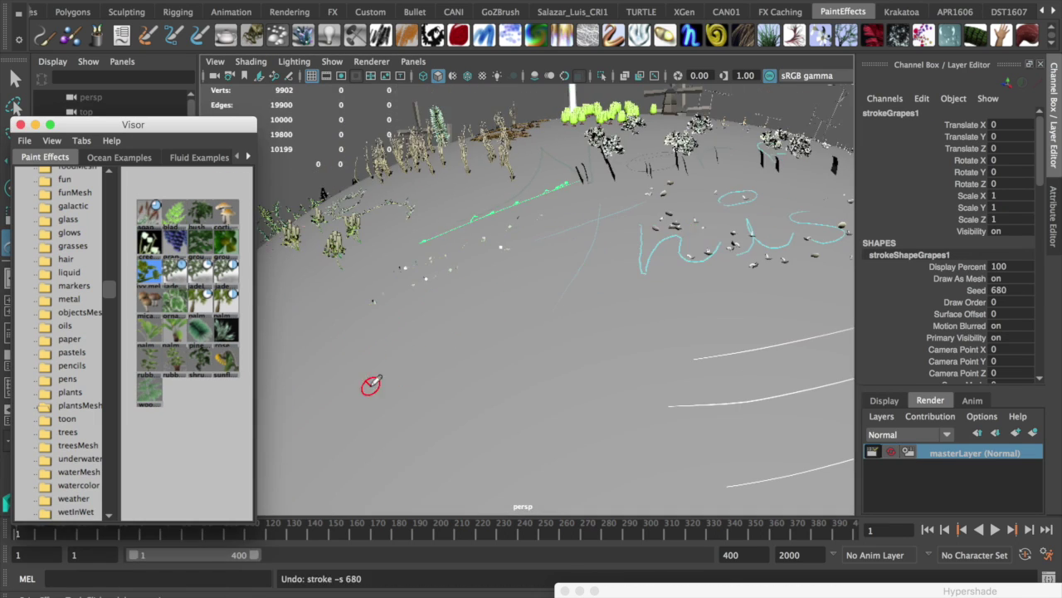
Paint rows of grapes, ivy, ornamental shrub and wood fern across the planet
left_click_drag(368, 384, 406, 353)
left_click(149, 272)
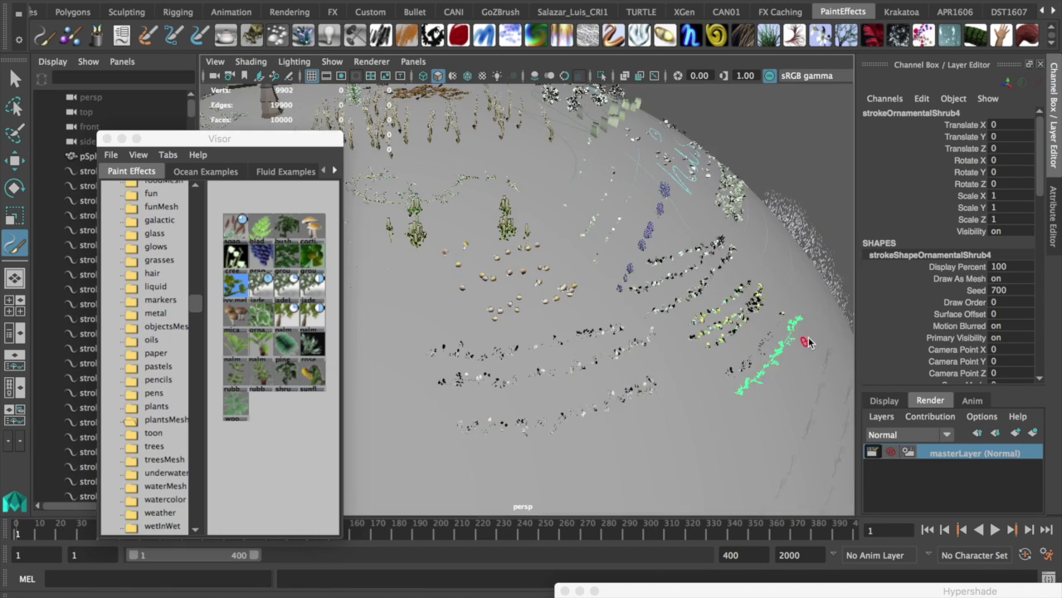
left_click(303, 287)
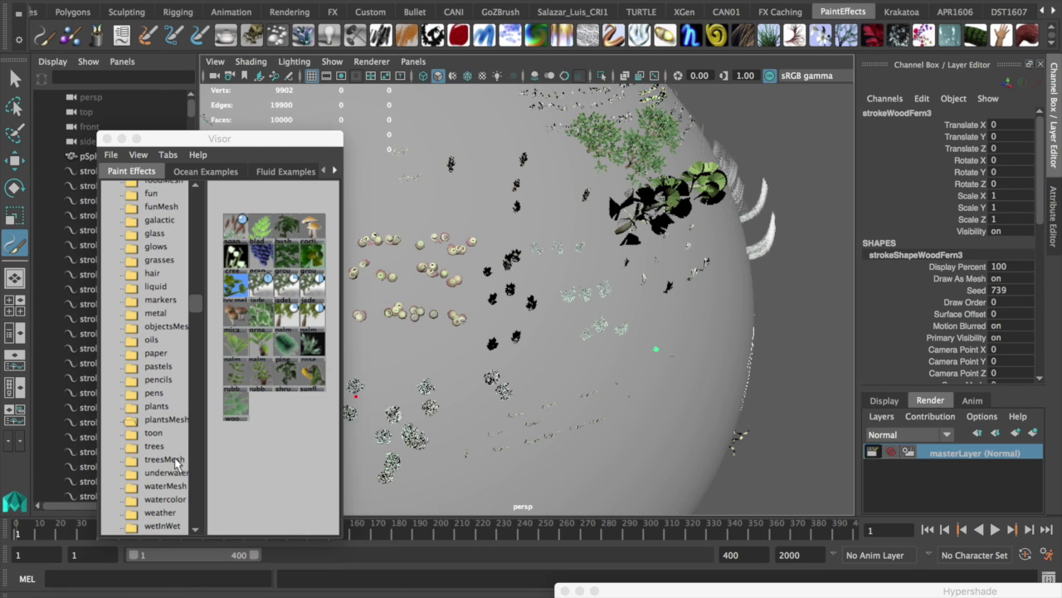
Paint several trees and an oak forest stroke on the planet with the treesMesh brushes
left_click(164, 459)
mouse_move(195, 302)
left_mouse_down()
mouse_move(199, 349)
mouse_move(197, 334)
left_mouse_up()
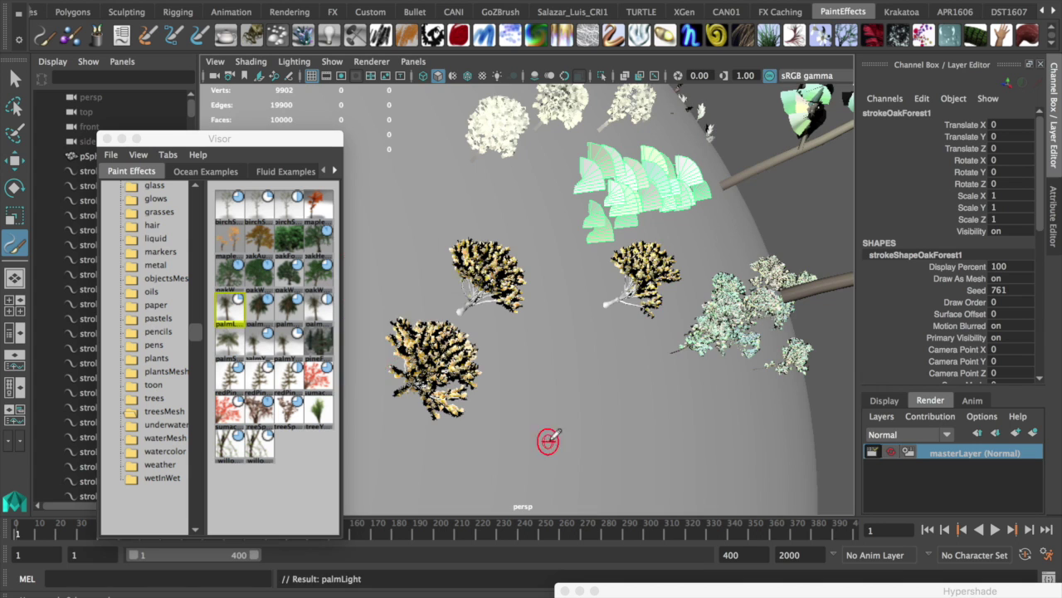
Select the planet sphere, examine its scale and polySphere1 subdivision settings, and clear the selection
scroll(548, 440, "down", 10)
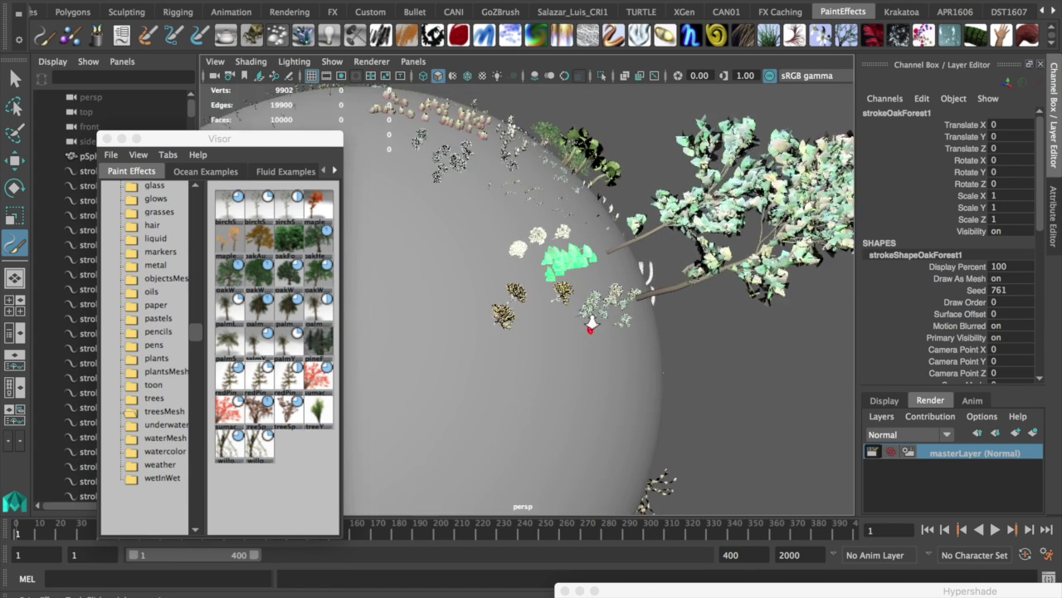
key("q")
left_click(485, 333)
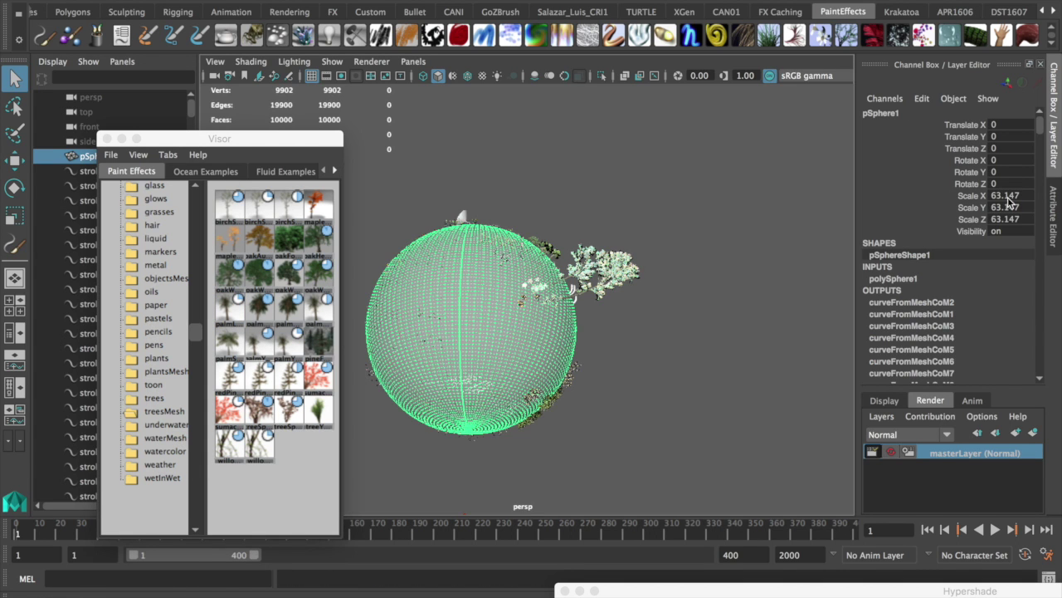
left_click(893, 278)
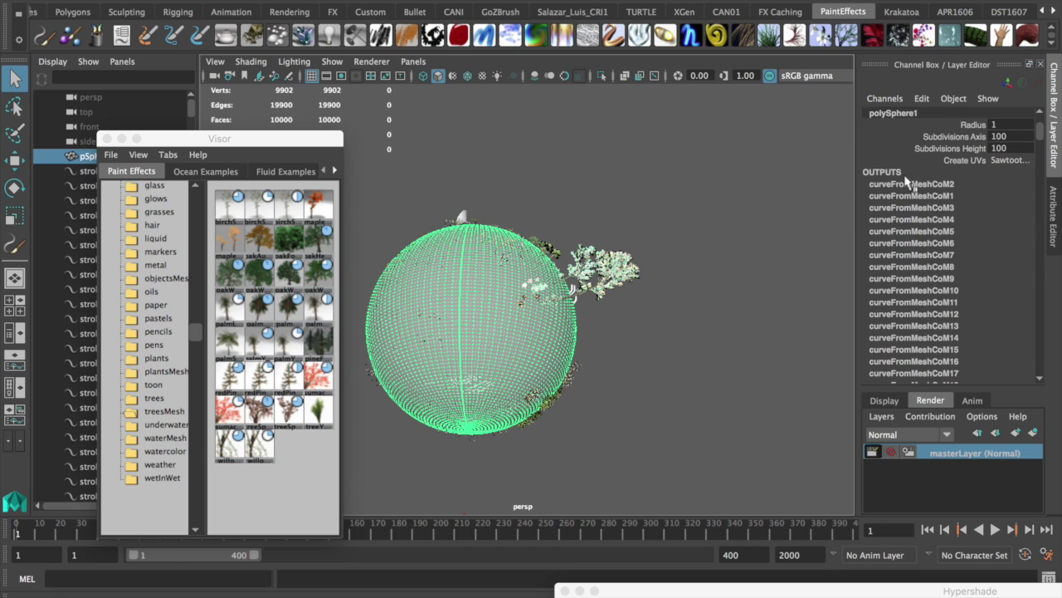
left_click(580, 234)
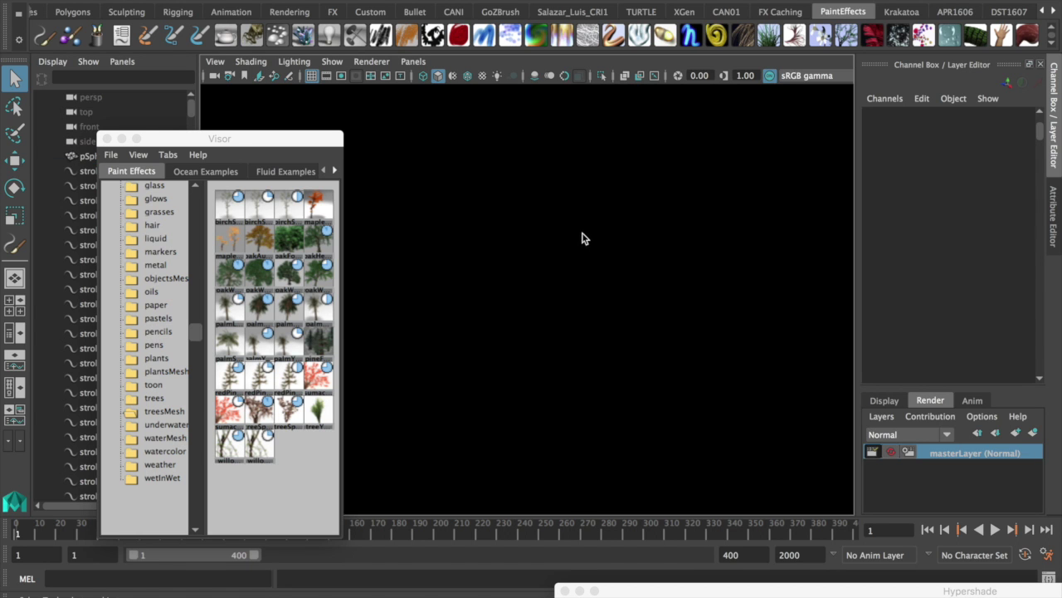
Undo the last selection change and start a new empty scene
key("ctrl+z")
left_click(83, 0)
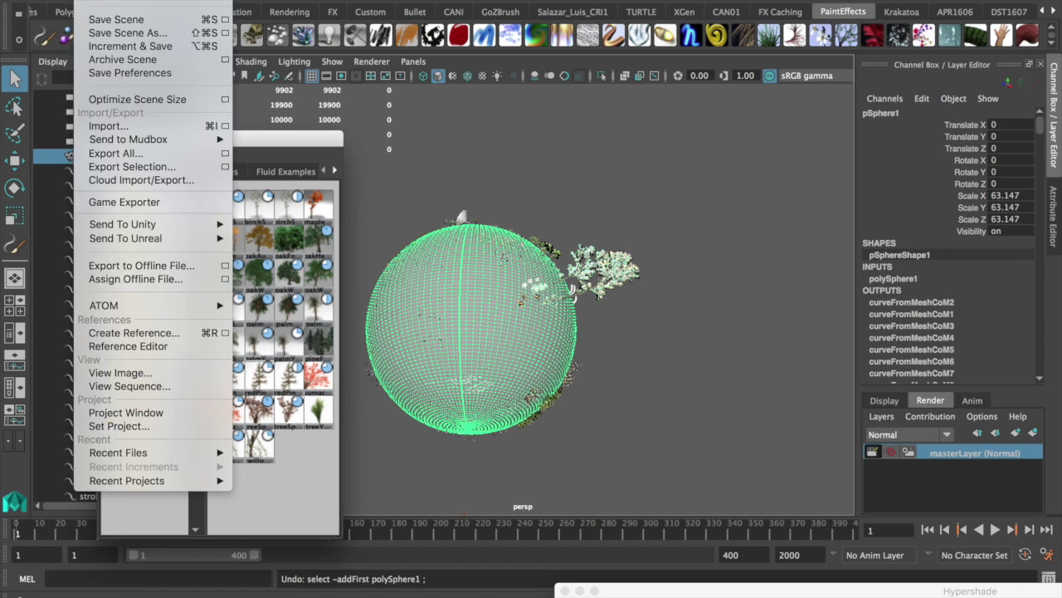
left_click(99, 0)
Create a polygon plane and set its width and height to 50
left_click(158, 0)
mouse_move(195, 7)
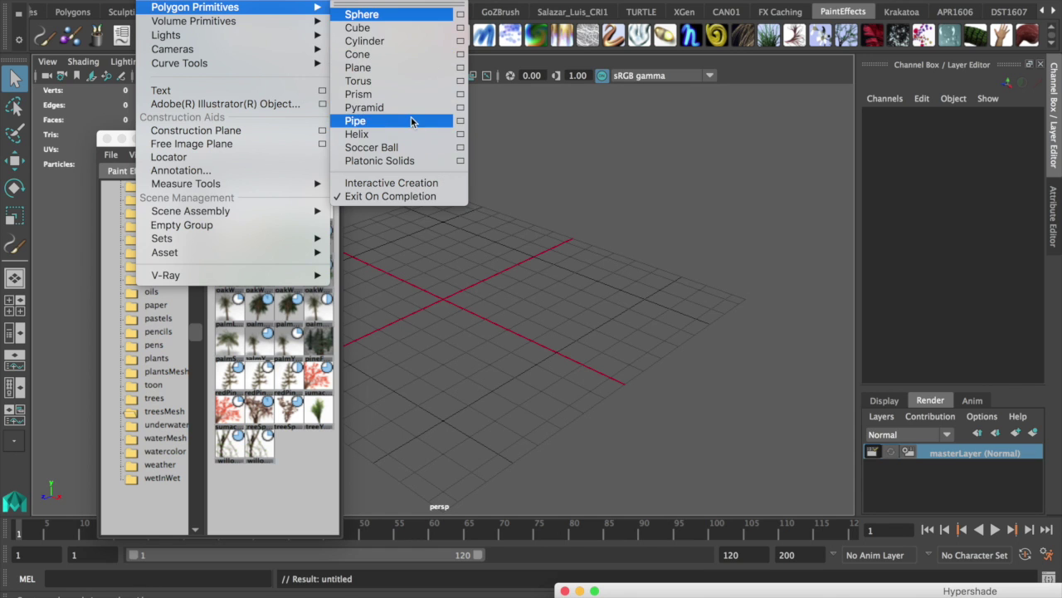
left_click(395, 70)
left_click_drag(1016, 289, 1002, 303)
type("50")
key("Return")
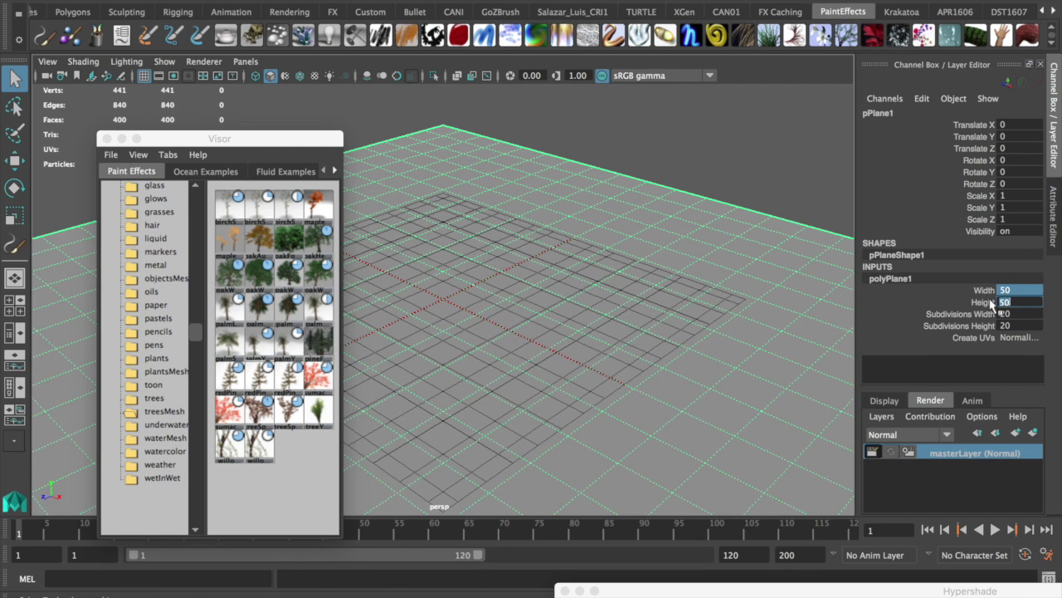
Paint groups of trees, including red pines and straight light willows, across the plane with the treesMesh brushes
left_click(318, 309)
mouse_move(694, 305)
left_mouse_down()
mouse_move(660, 336)
mouse_move(747, 322)
mouse_move(692, 334)
left_mouse_up()
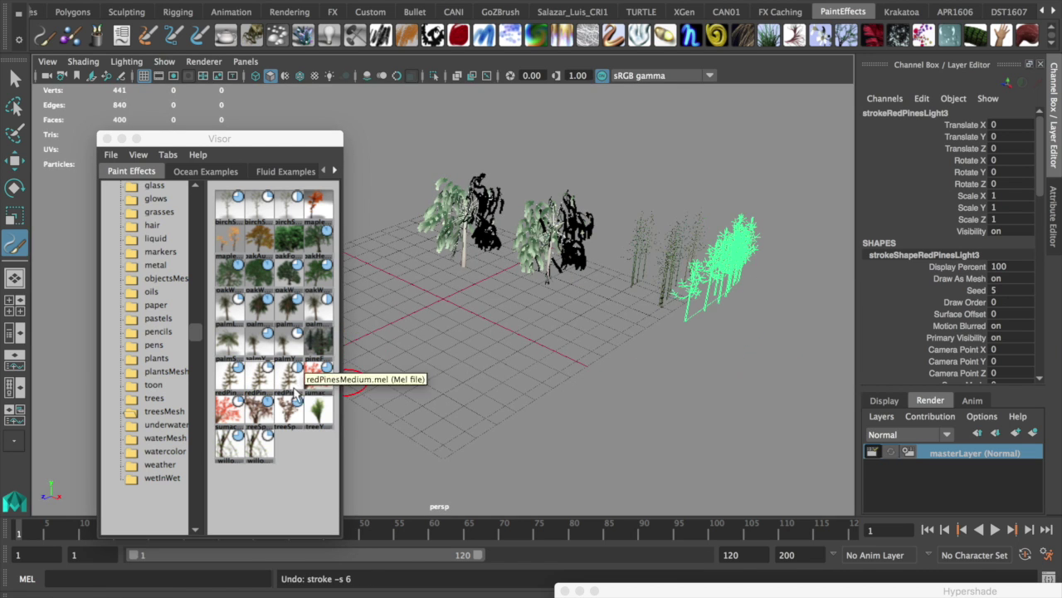
mouse_move(771, 365)
left_mouse_down()
mouse_move(593, 340)
mouse_move(441, 460)
left_mouse_up()
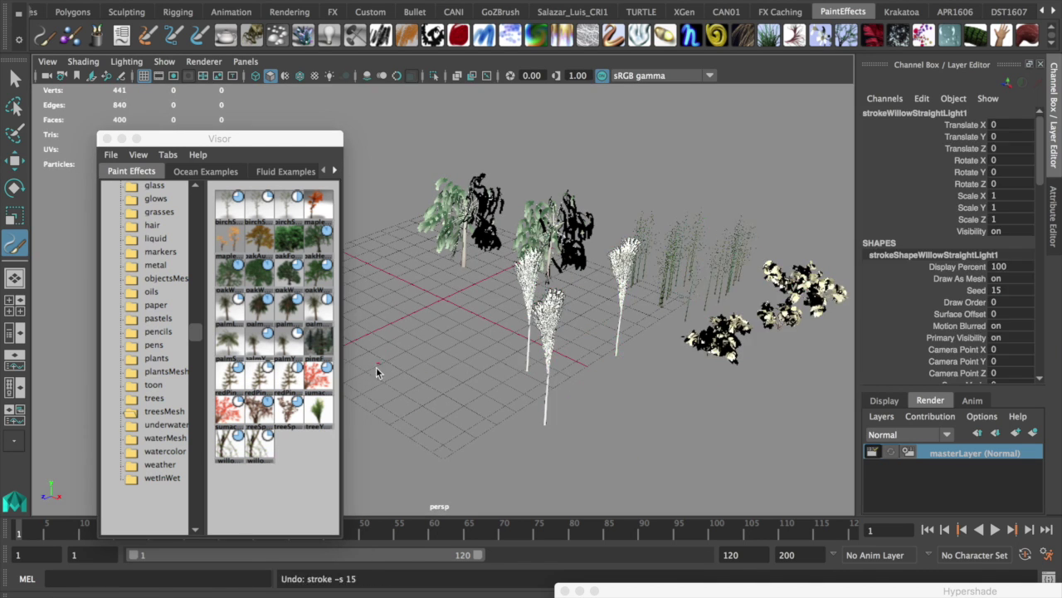
left_click_drag(390, 357, 498, 278)
left_click(165, 451)
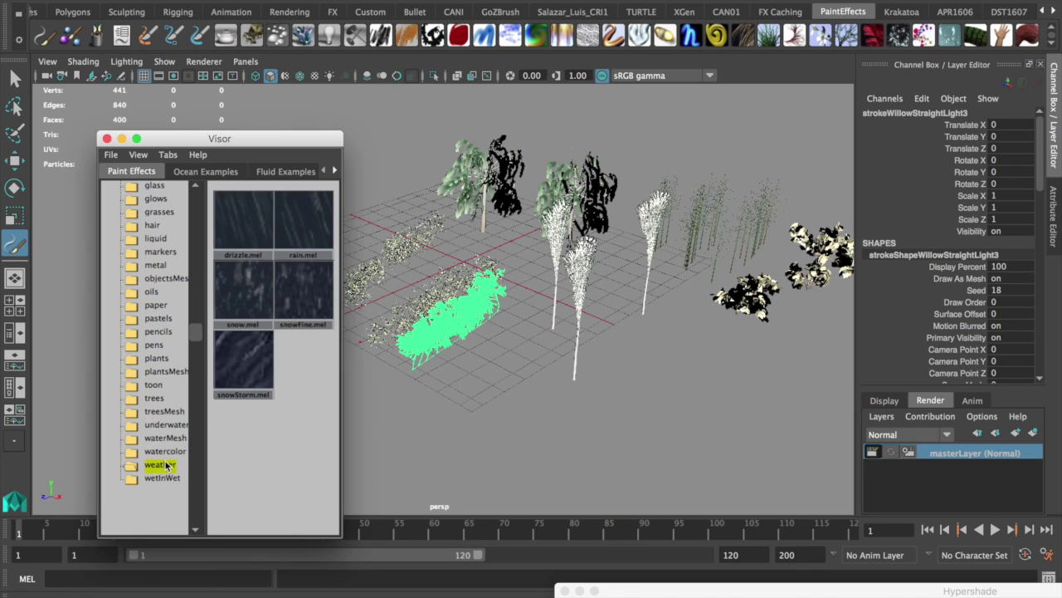
Save the scene as brush_plane_04.mb and browse the other Paint Effects brush folders
key("super+shift+s")
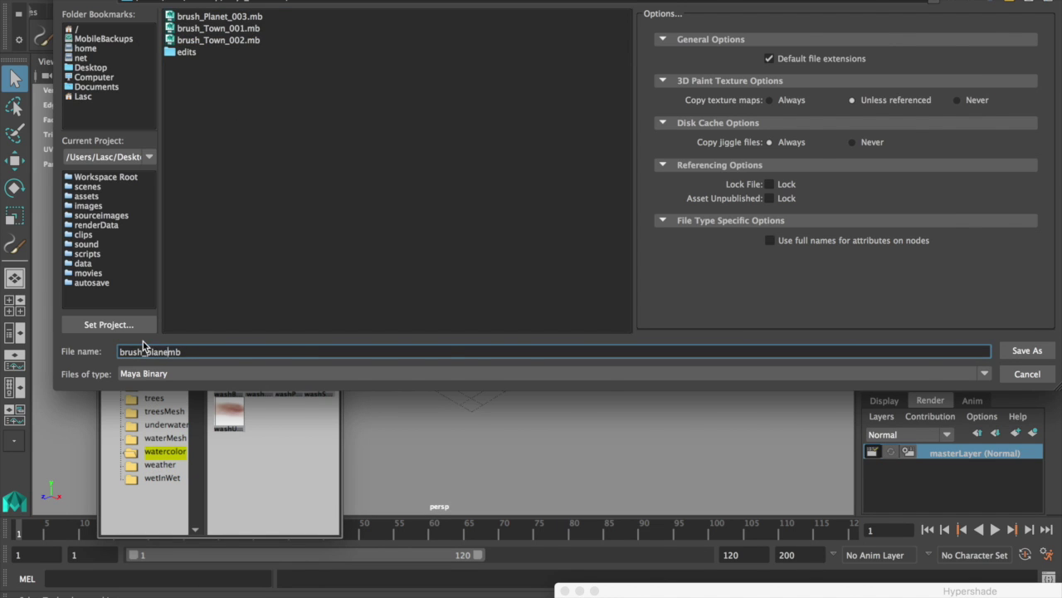
type("_04")
key("Return")
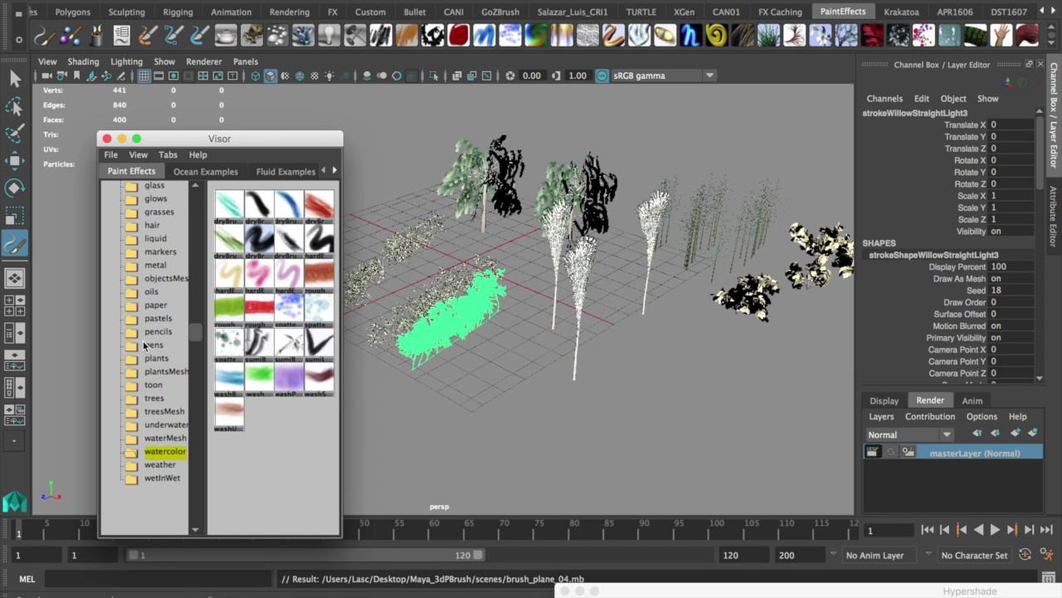
left_click(154, 477)
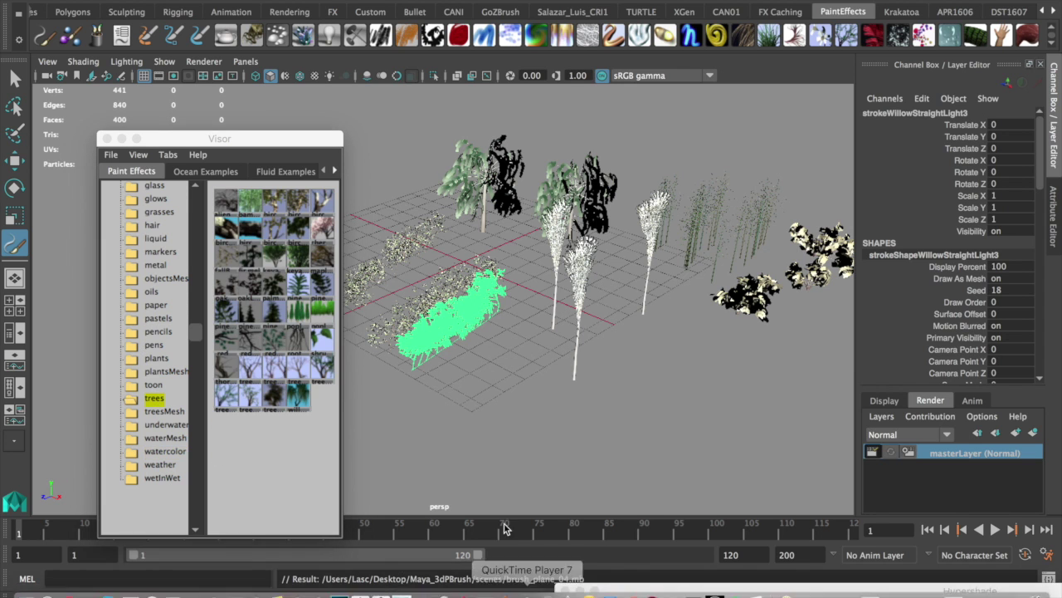